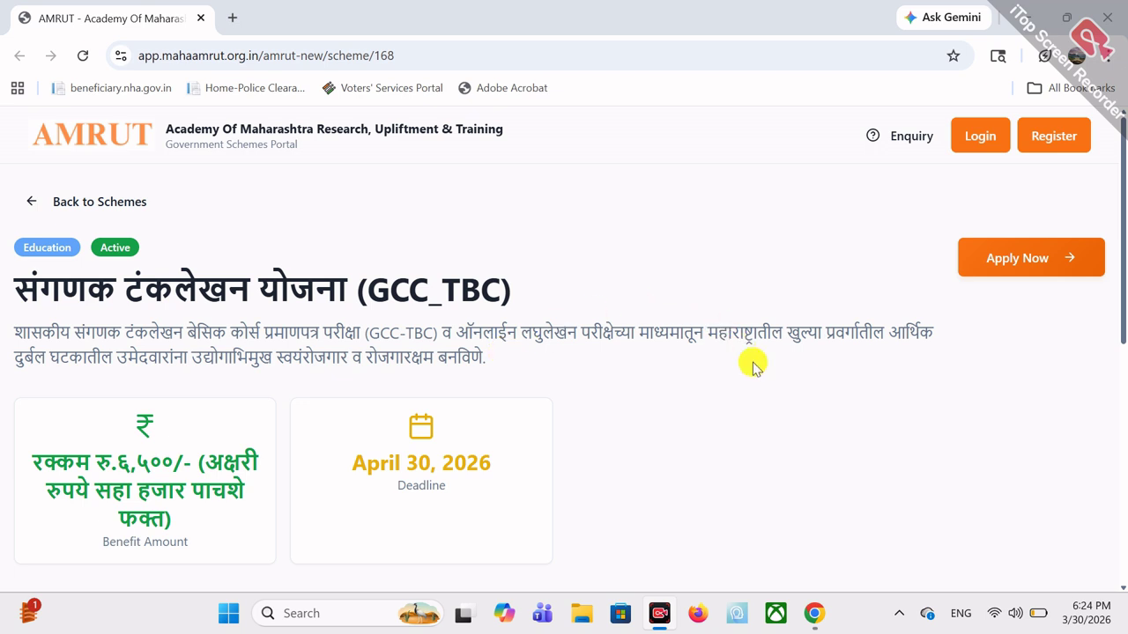
- Review the eligibility criteria of the GCC_TBC computer typing scheme, including the income, self-declaration, Aadhaar and bank detail requirements
{"action": "left_click_drag", "start_coordinate": [1121, 283], "coordinate": [1118, 325]}
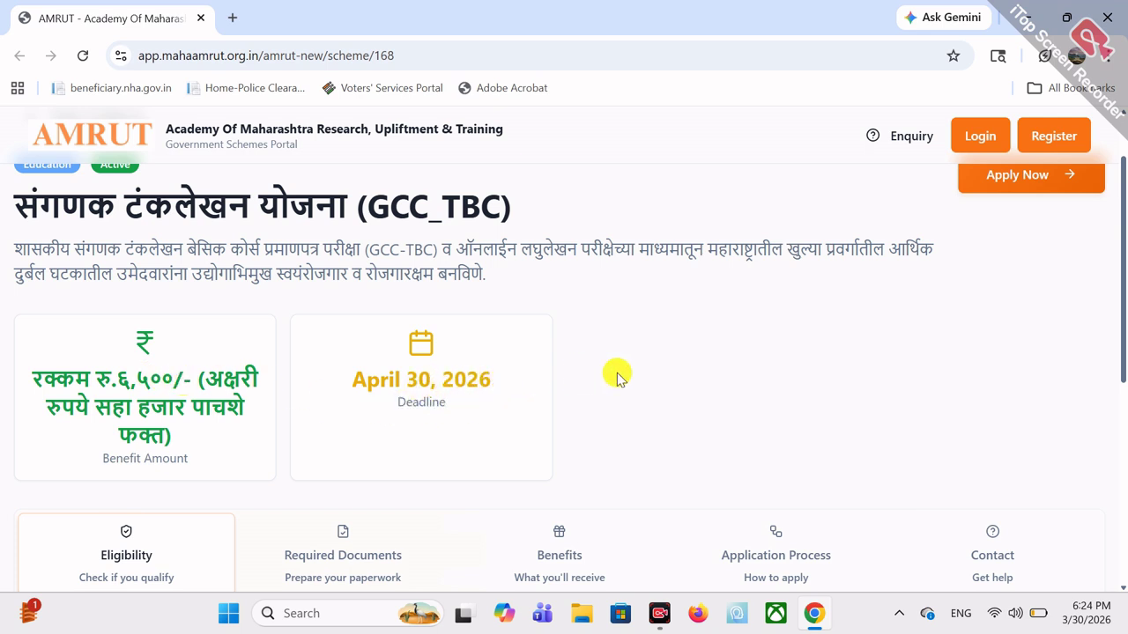
{"action": "left_click_drag", "start_coordinate": [1123, 332], "coordinate": [1123, 433]}
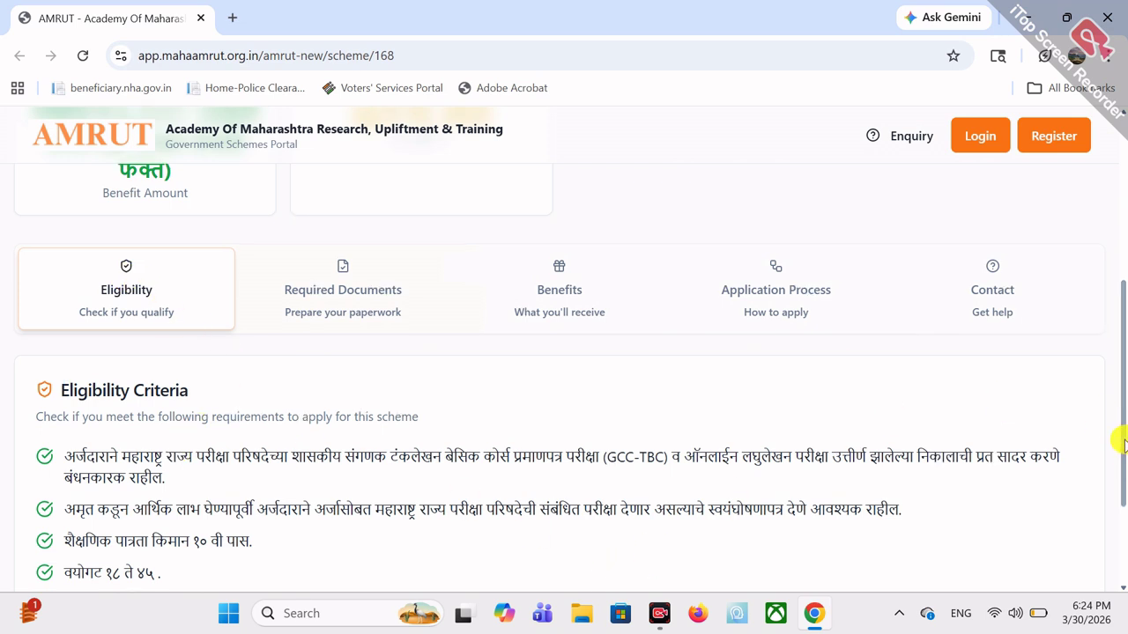
{"action": "left_click_drag", "start_coordinate": [1117, 438], "coordinate": [1119, 513]}
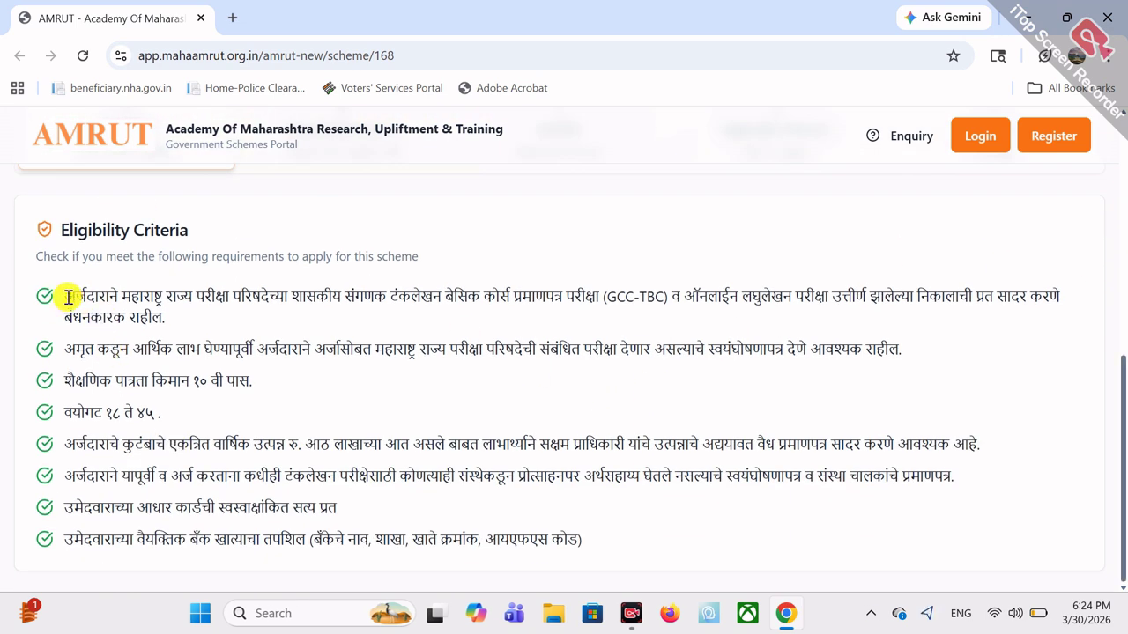
{"action": "left_click_drag", "start_coordinate": [66, 296], "coordinate": [562, 299]}
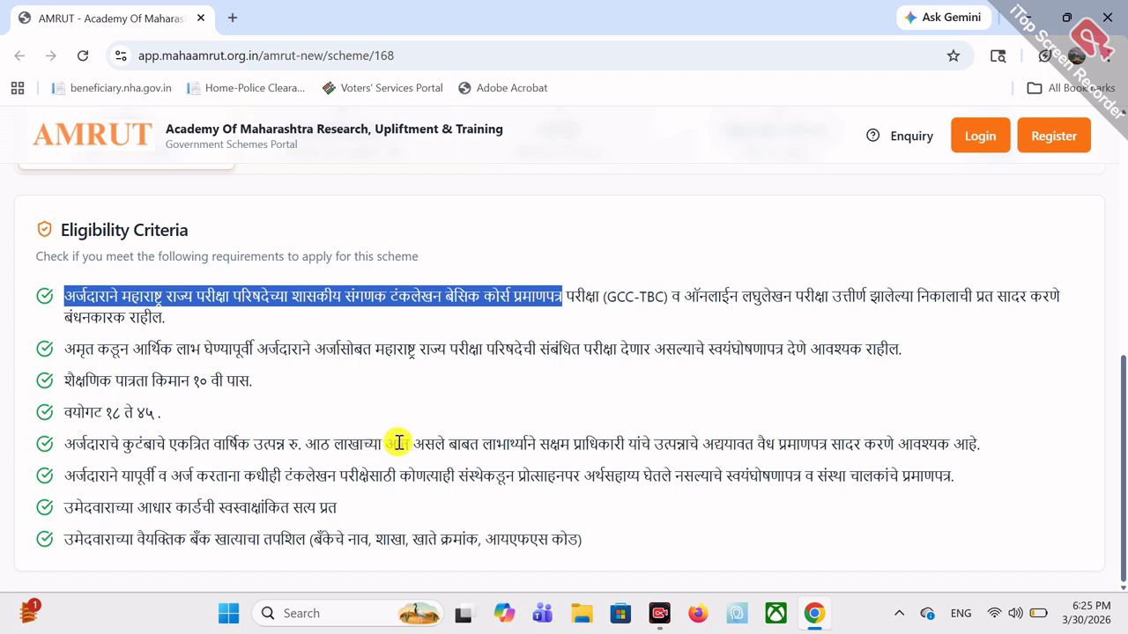
{"action": "left_click_drag", "start_coordinate": [398, 444], "coordinate": [881, 451]}
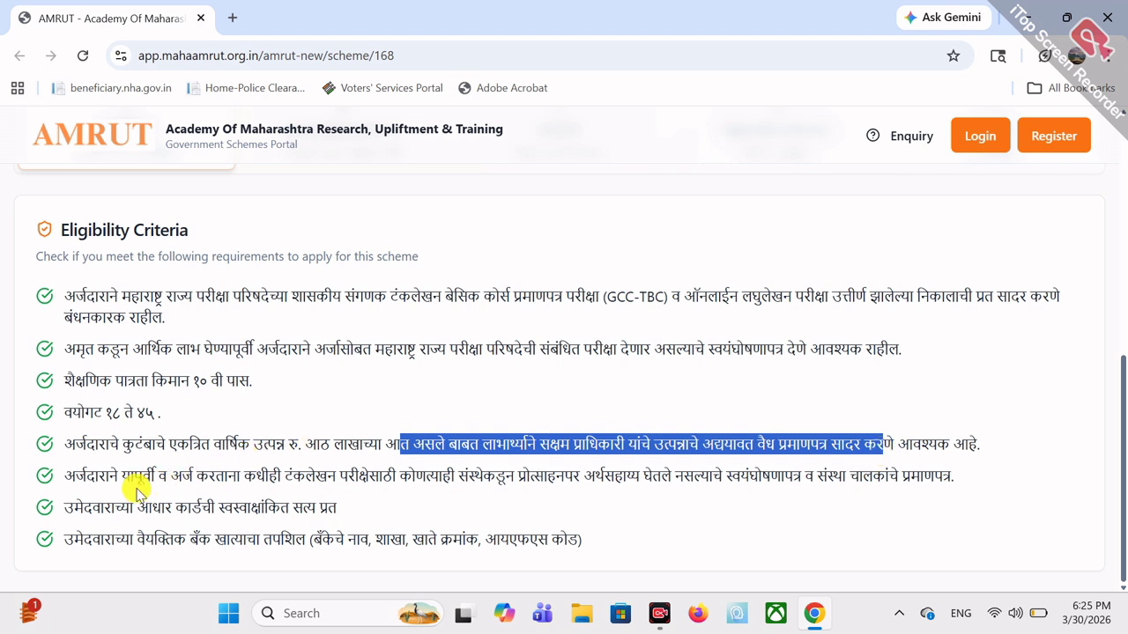
{"action": "left_click_drag", "start_coordinate": [121, 481], "coordinate": [784, 475]}
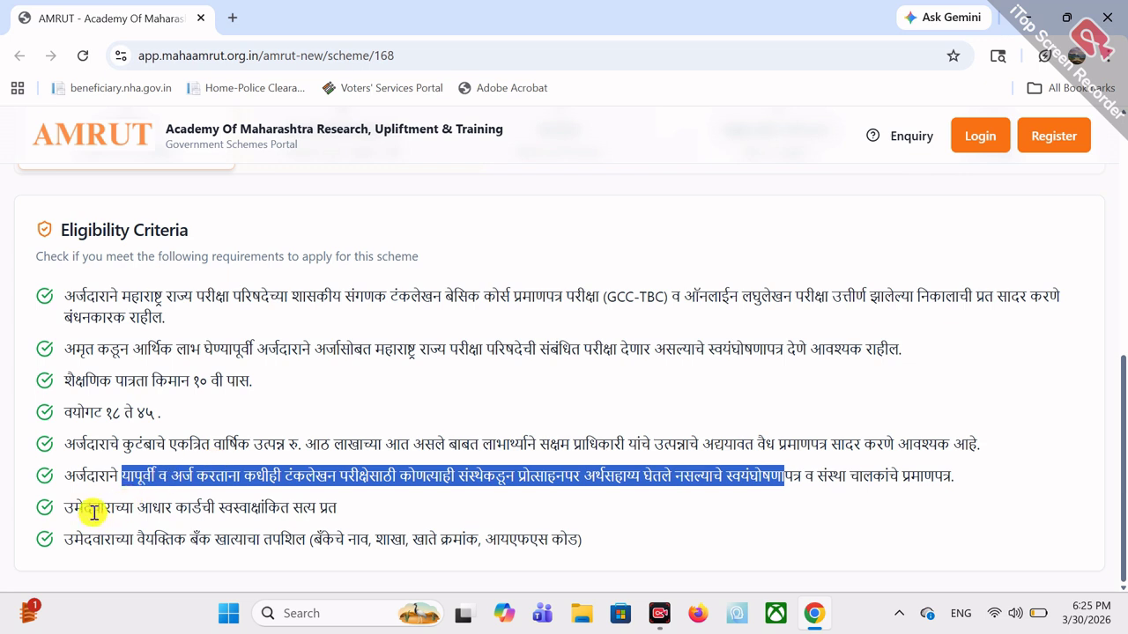
{"action": "left_click_drag", "start_coordinate": [93, 512], "coordinate": [303, 510]}
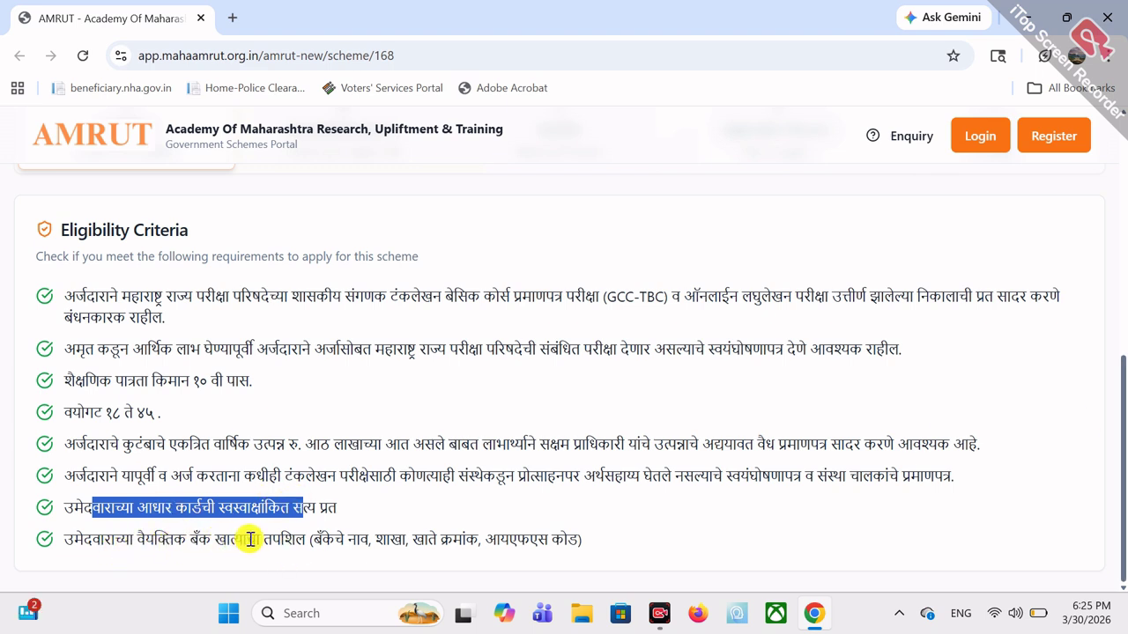
{"action": "left_click_drag", "start_coordinate": [250, 539], "coordinate": [524, 545]}
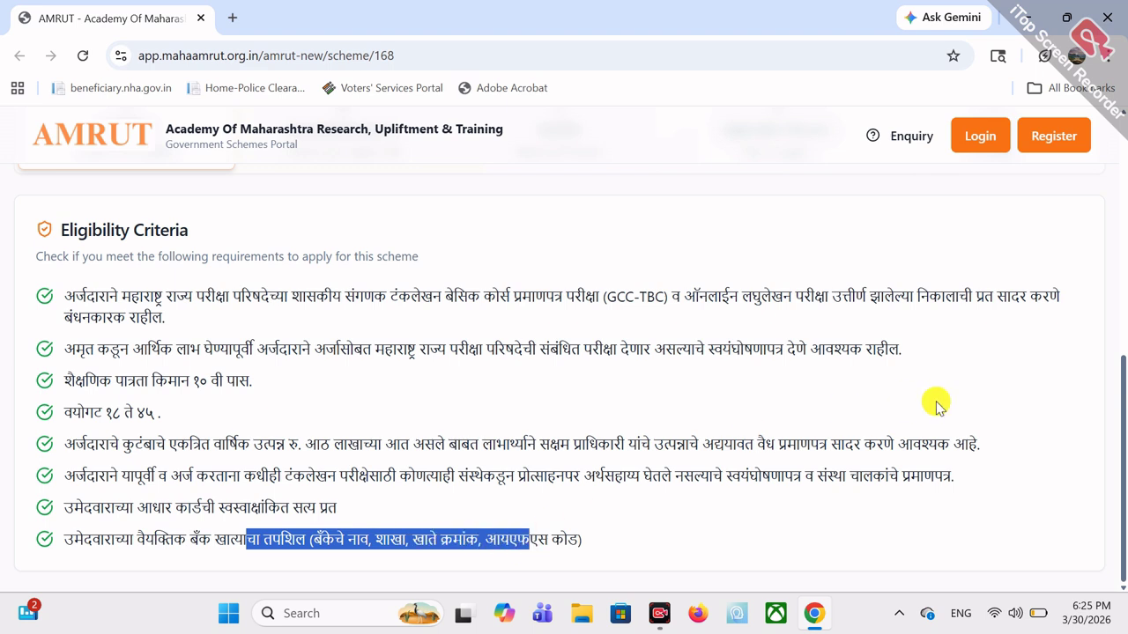
{"action": "left_click", "coordinate": [985, 402]}
- Examine the scheme's required documents and its benefits and features
{"action": "scroll", "coordinate": [1119, 352], "scroll_direction": "up", "scroll_amount": 2}
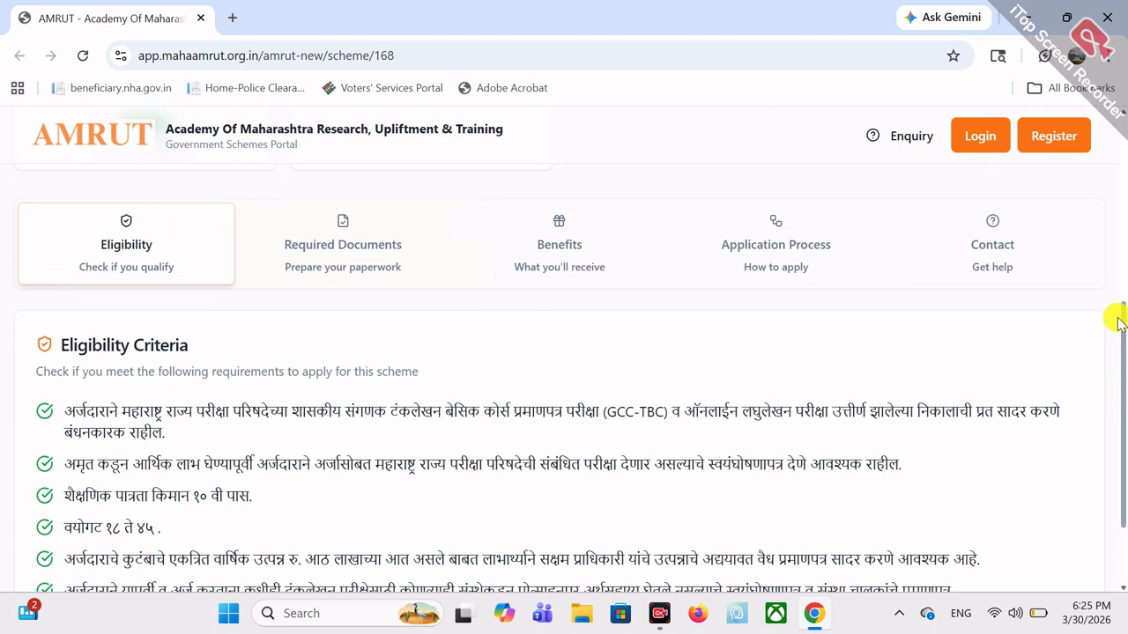
{"action": "left_click", "coordinate": [411, 316]}
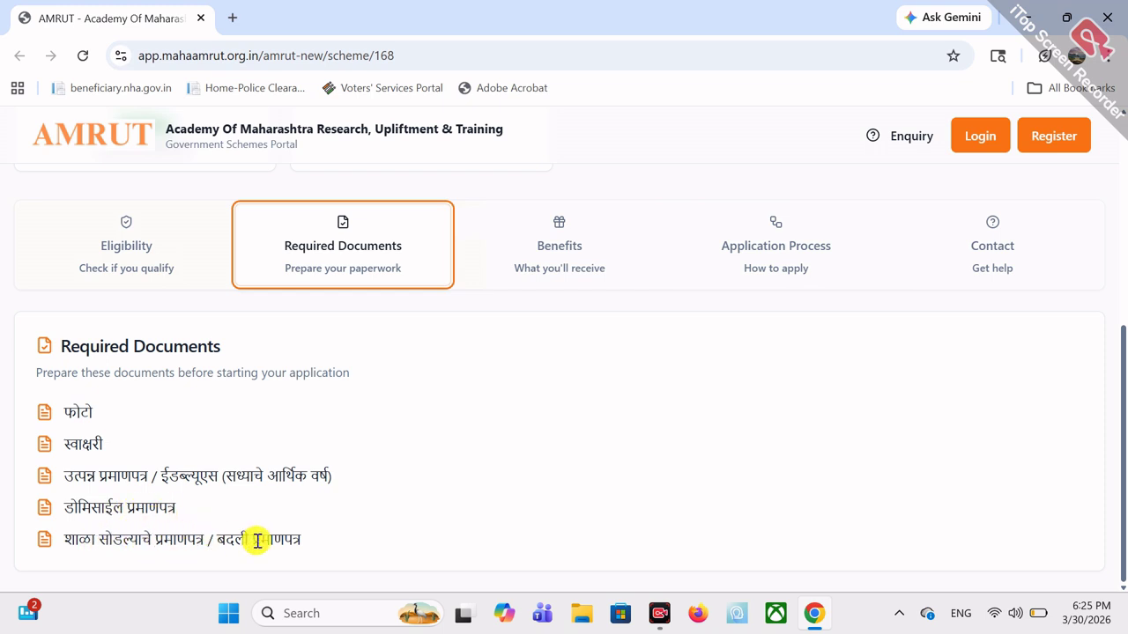
{"action": "left_click", "coordinate": [565, 257]}
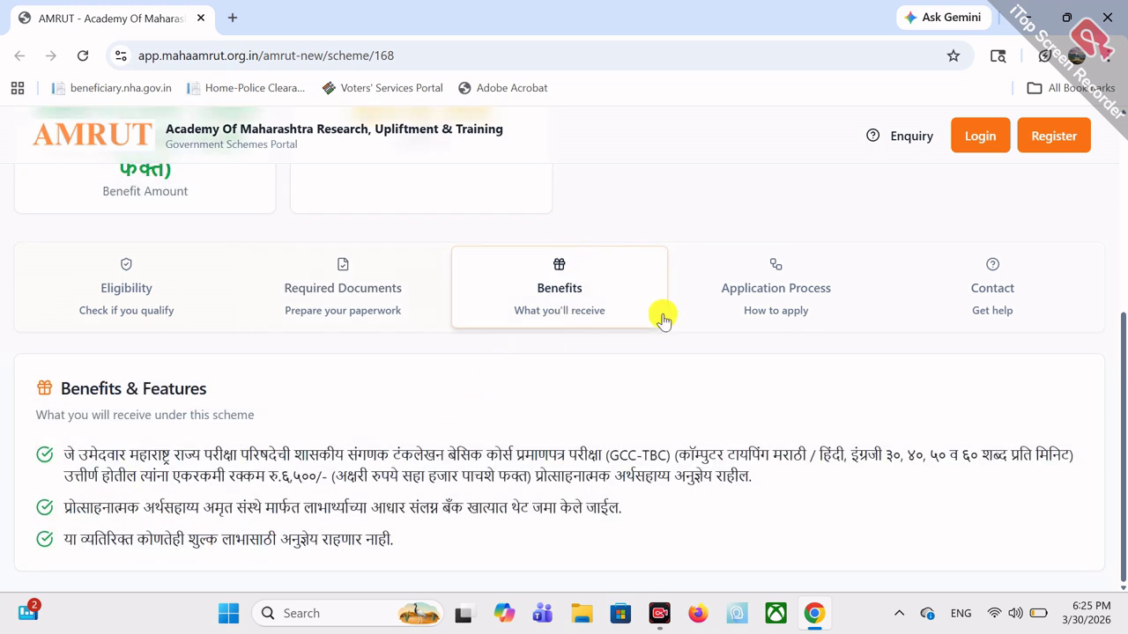
{"action": "key", "text": "Down"}
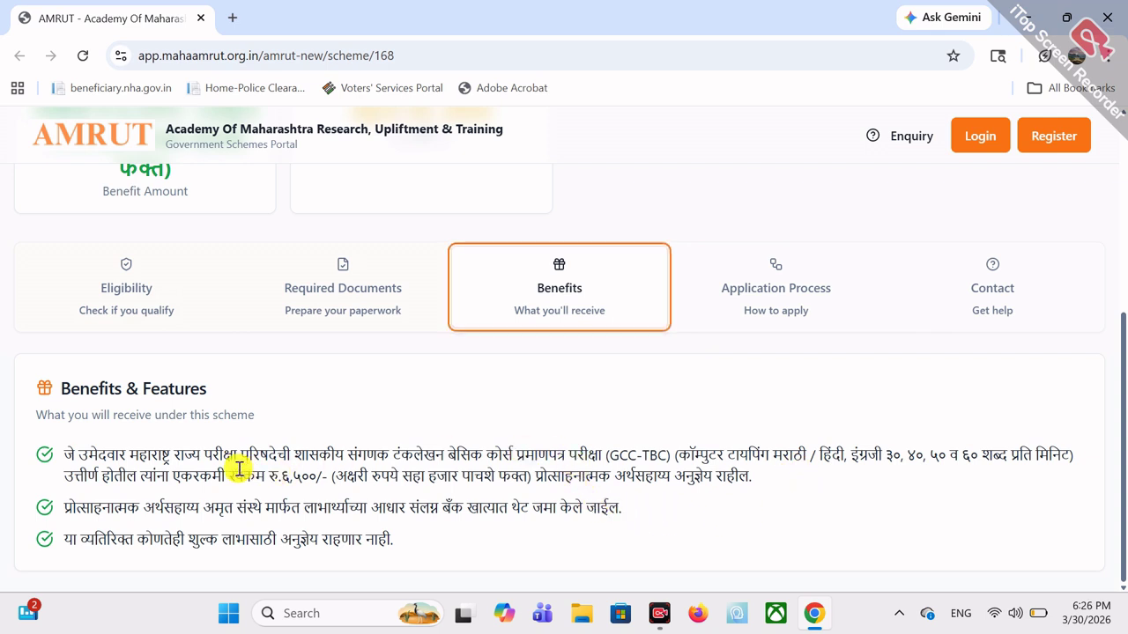
{"action": "left_click_drag", "start_coordinate": [335, 456], "coordinate": [743, 460]}
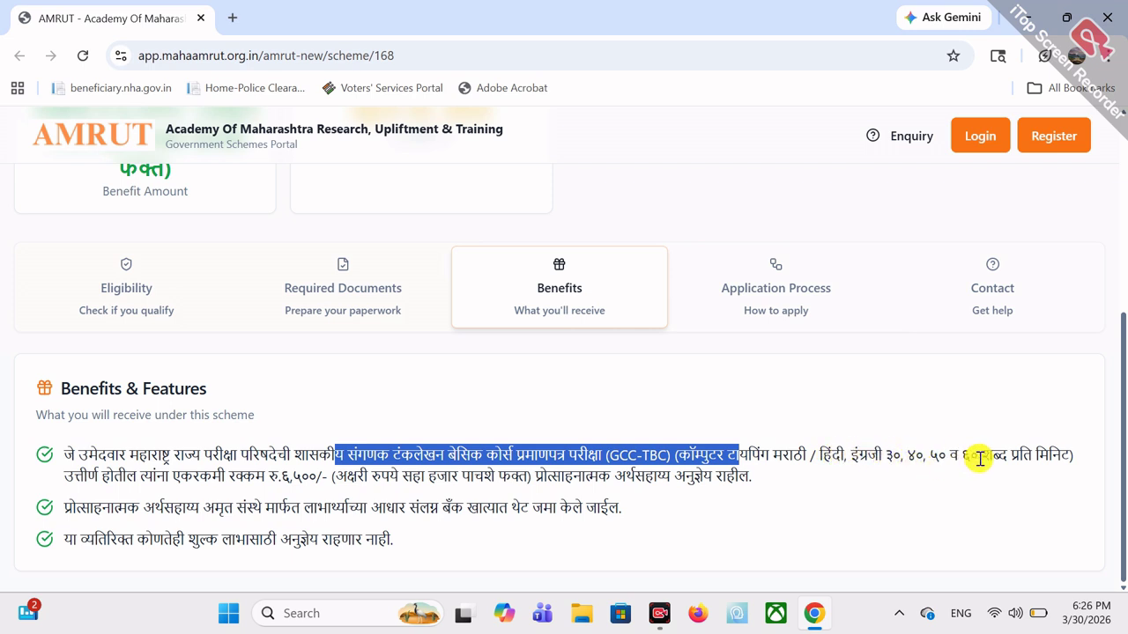
{"action": "left_click", "coordinate": [139, 471]}
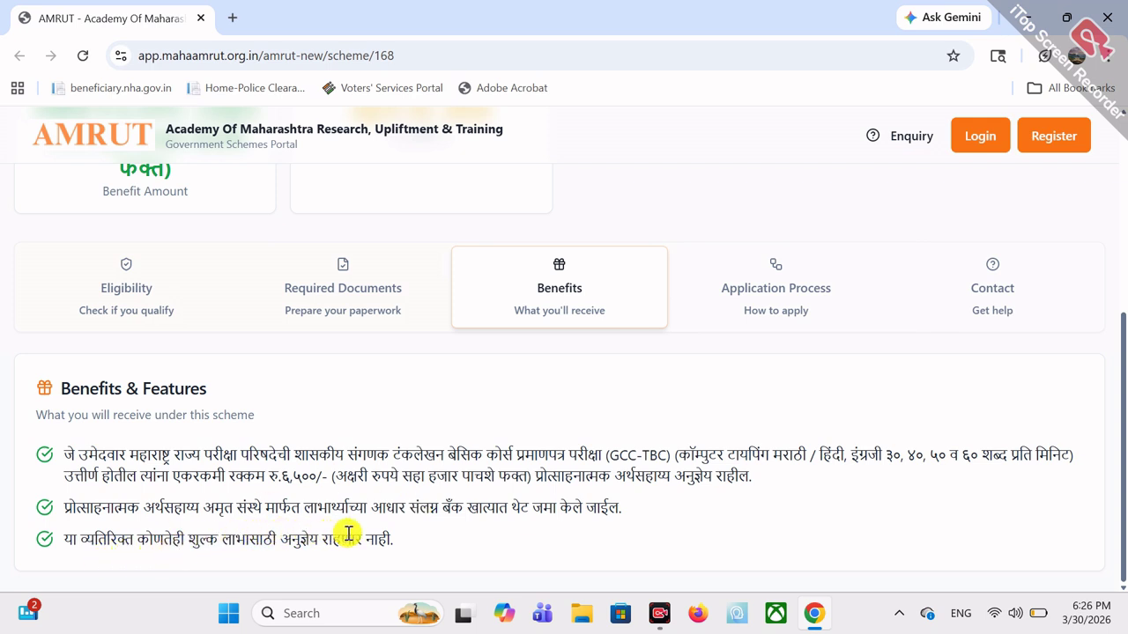
- Start the application from the scheme's application process guide and accept the important online application instructions
{"action": "left_click", "coordinate": [795, 289]}
{"action": "scroll", "coordinate": [796, 286], "scroll_direction": "down", "scroll_amount": 3}
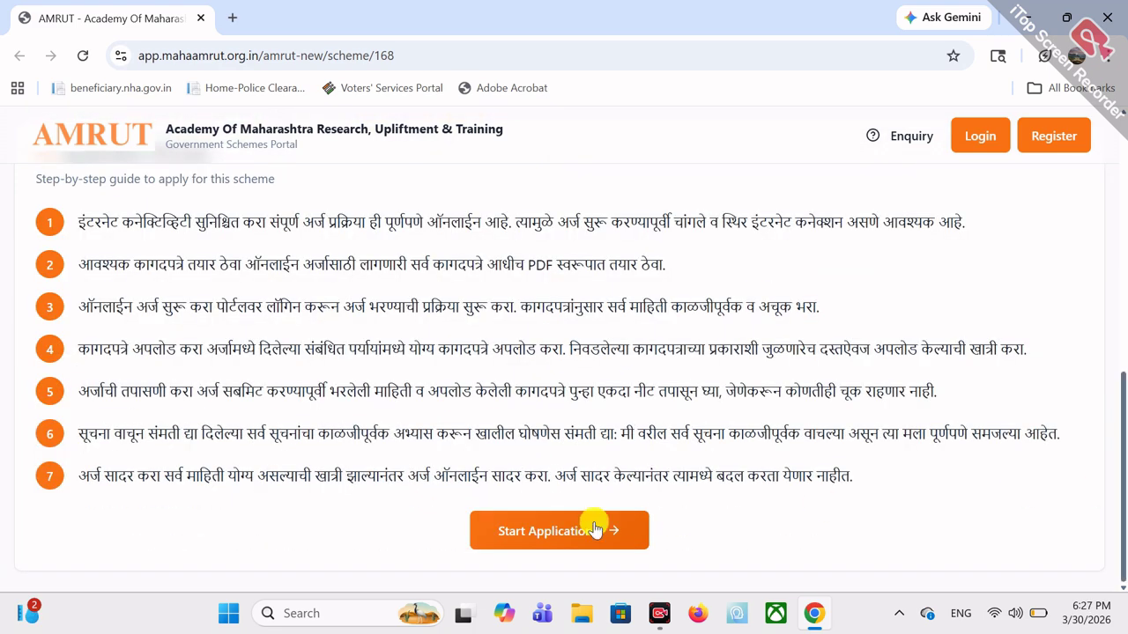
{"action": "left_click", "coordinate": [531, 536]}
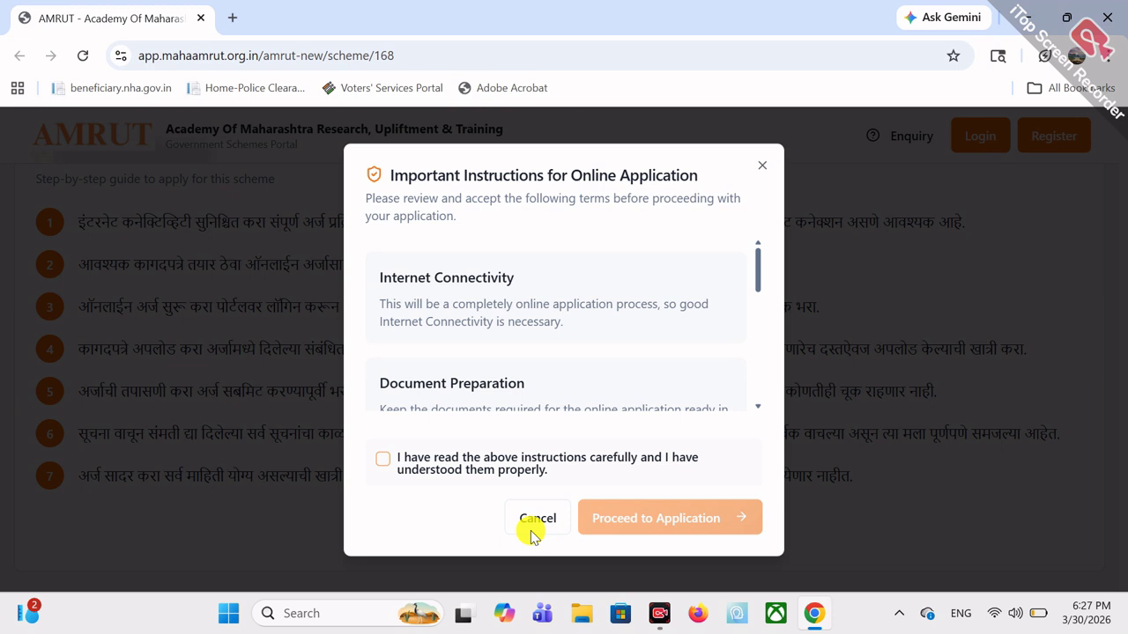
{"action": "left_click_drag", "start_coordinate": [755, 282], "coordinate": [740, 423]}
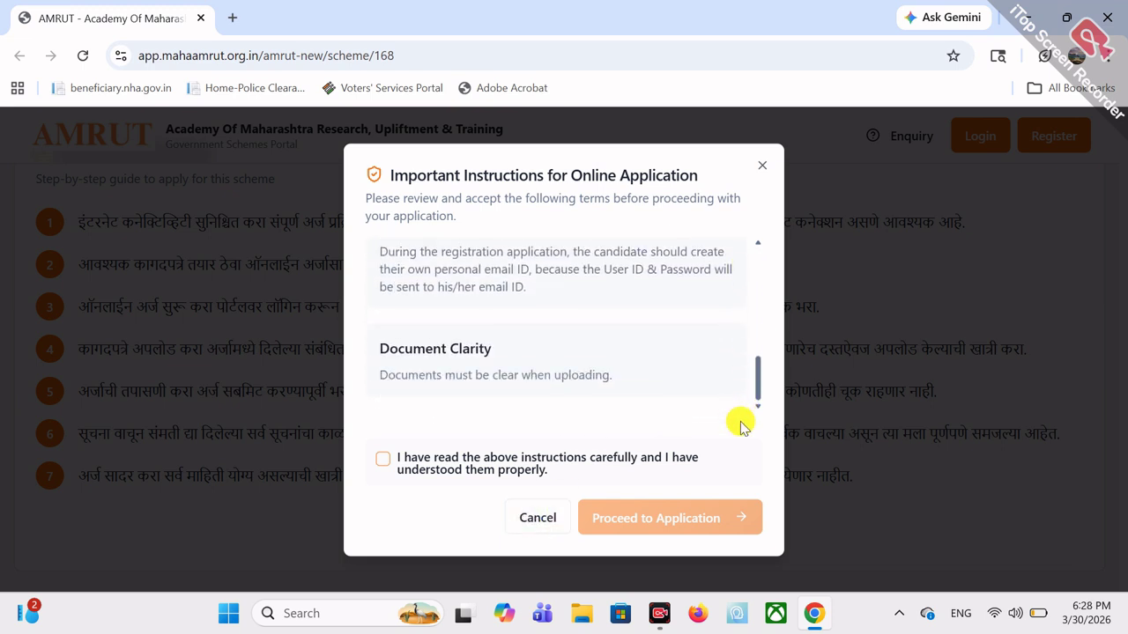
{"action": "left_click", "coordinate": [378, 464]}
{"action": "left_click", "coordinate": [636, 521]}
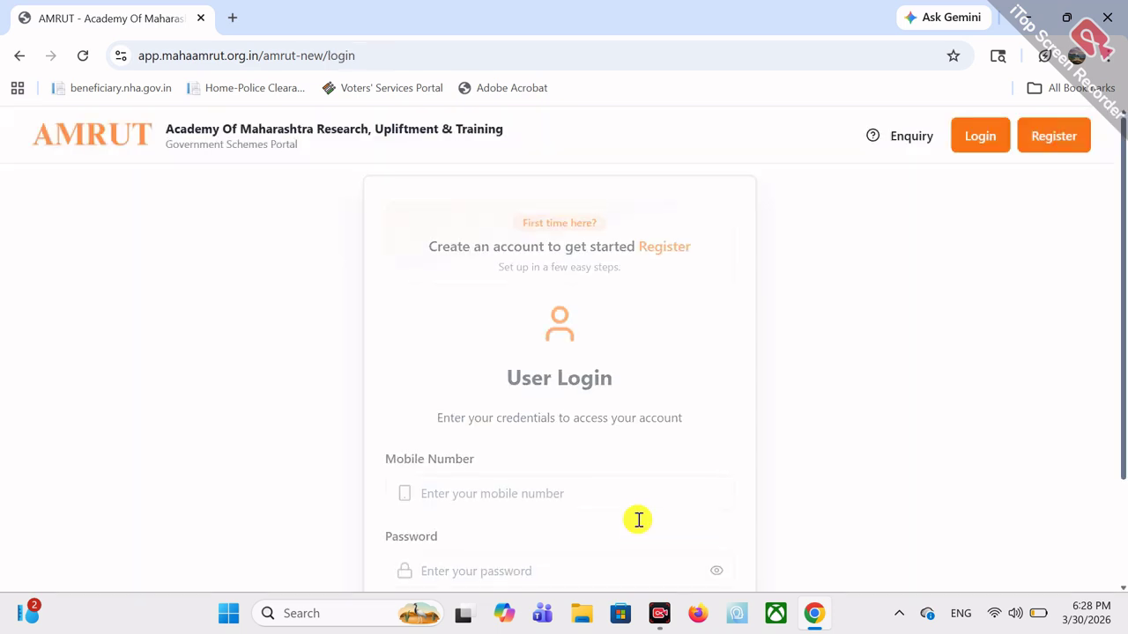
- Go from the user login form to the registration form for a new account
{"action": "left_click_drag", "start_coordinate": [1120, 297], "coordinate": [1118, 385]}
{"action": "left_click", "coordinate": [484, 359]}
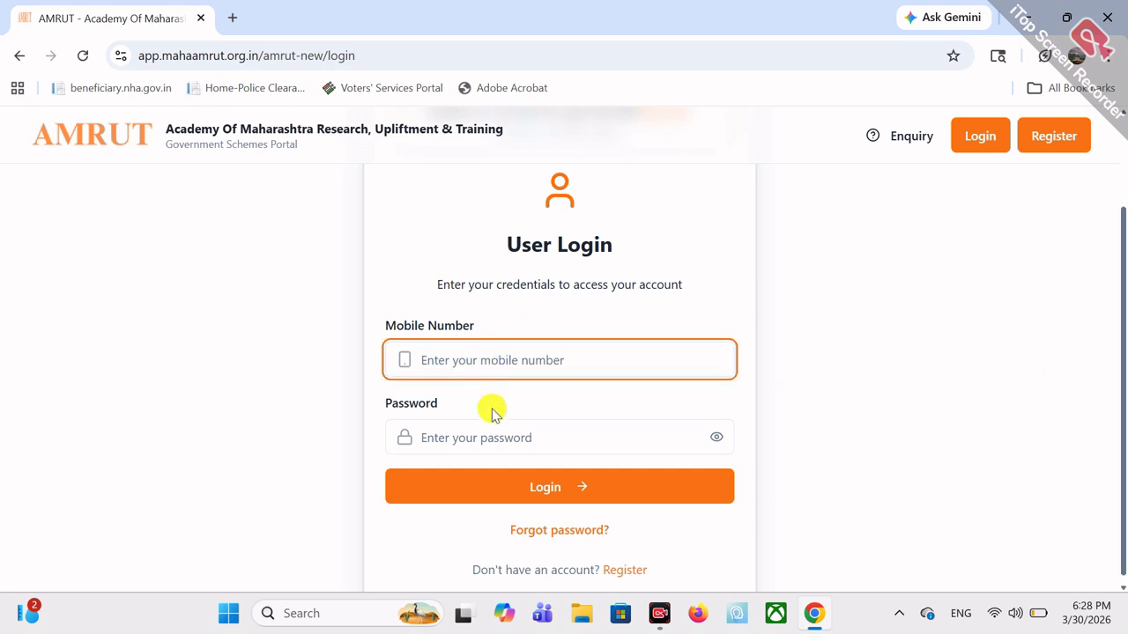
{"action": "left_click", "coordinate": [483, 446]}
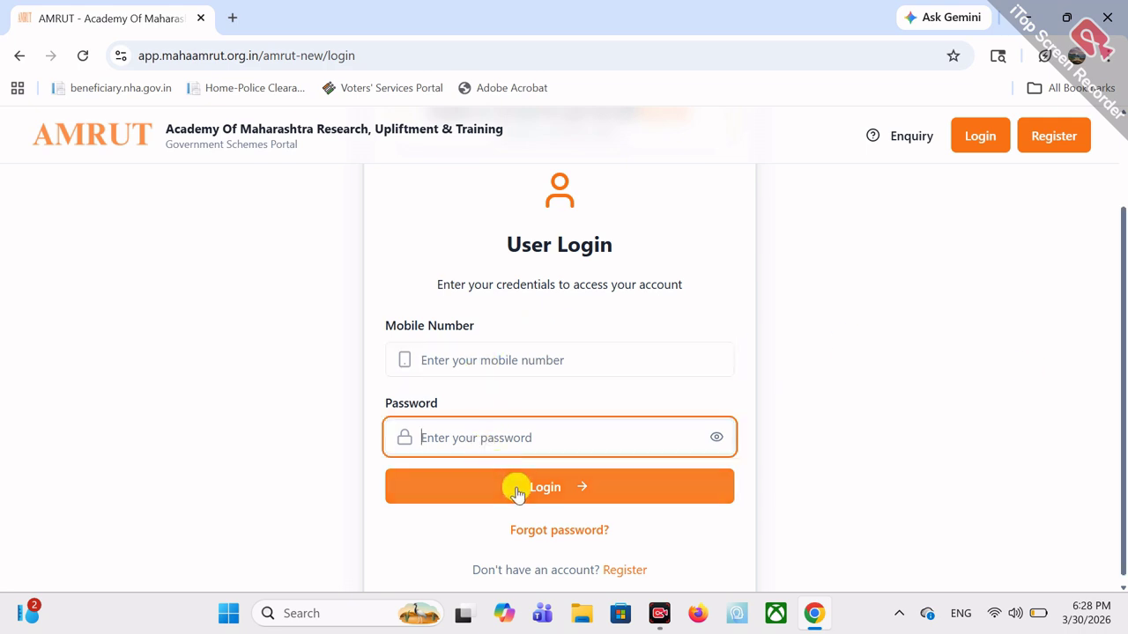
{"action": "left_click_drag", "start_coordinate": [1119, 327], "coordinate": [1120, 372]}
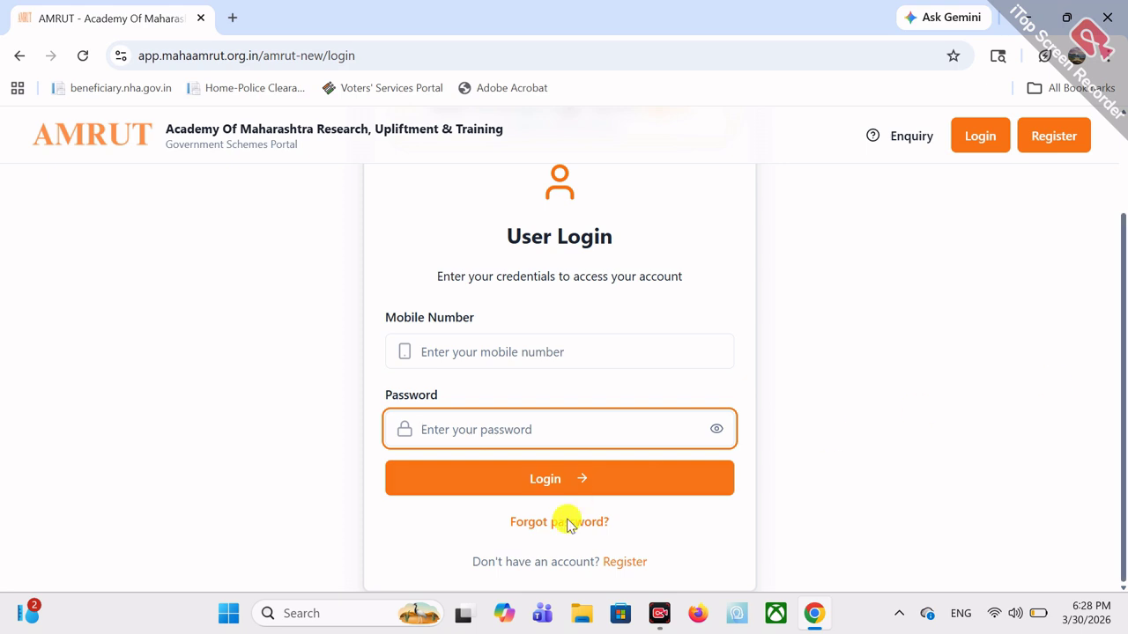
{"action": "left_click", "coordinate": [628, 563]}
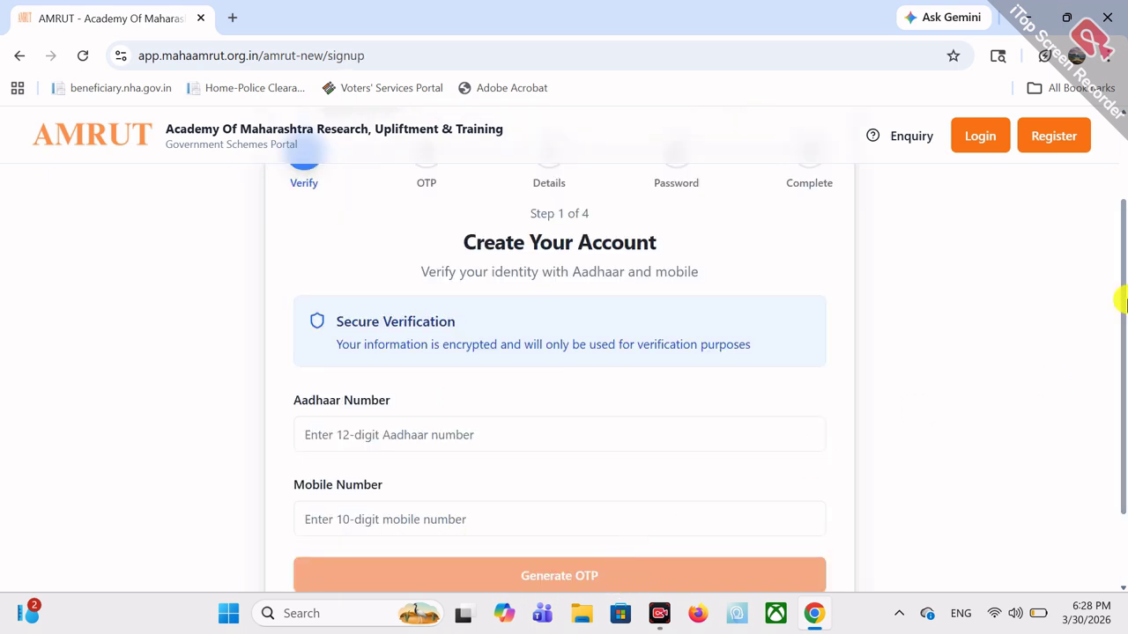
- Verify the applicant's identity by entering the Aadhaar number, the mobile number and the OTP sent to it
{"action": "left_click_drag", "start_coordinate": [1120, 302], "coordinate": [1120, 362]}
{"action": "left_click", "coordinate": [534, 334]}
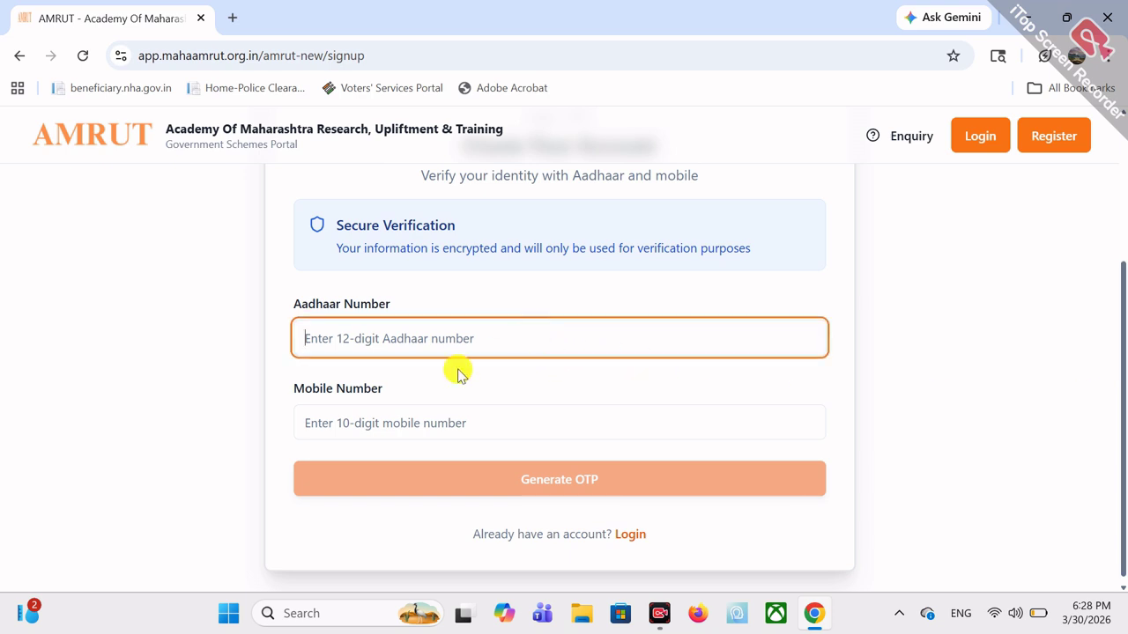
{"action": "left_click", "coordinate": [401, 412]}
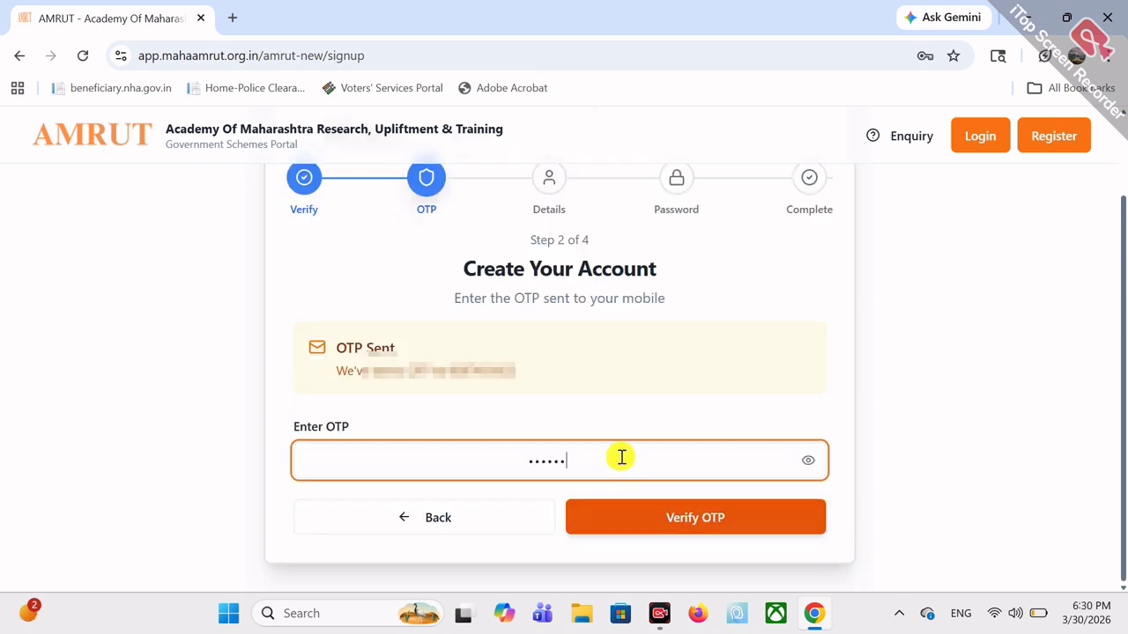
{"action": "left_click", "coordinate": [688, 518]}
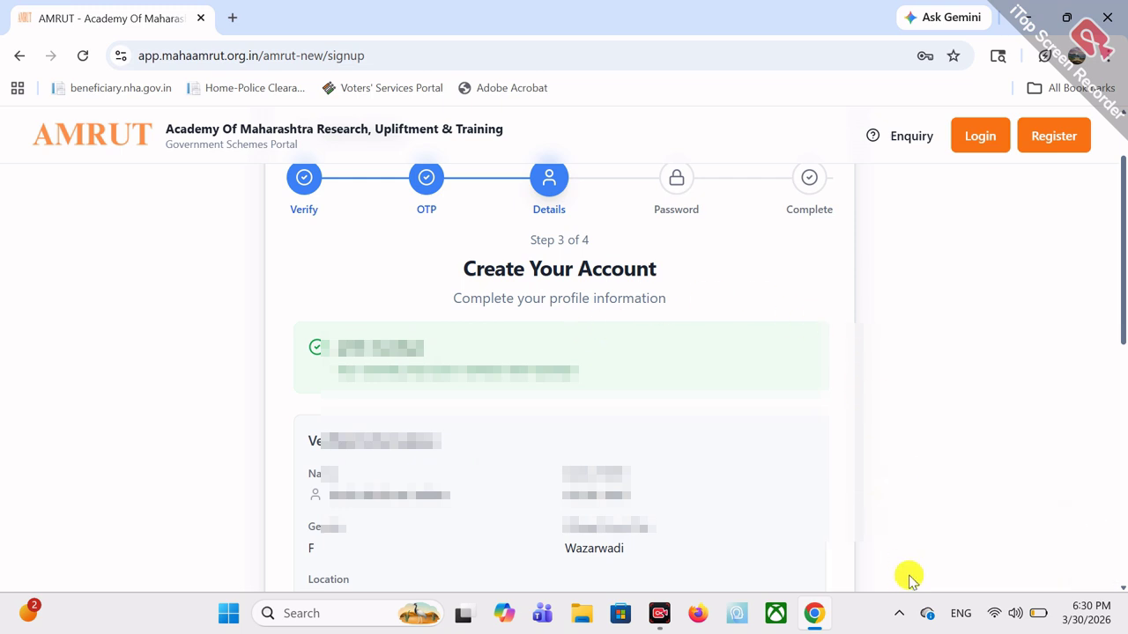
- Review the additional information fields of the profile form, including the available occupation choices
{"action": "scroll", "coordinate": [907, 574], "scroll_direction": "down", "scroll_amount": 5}
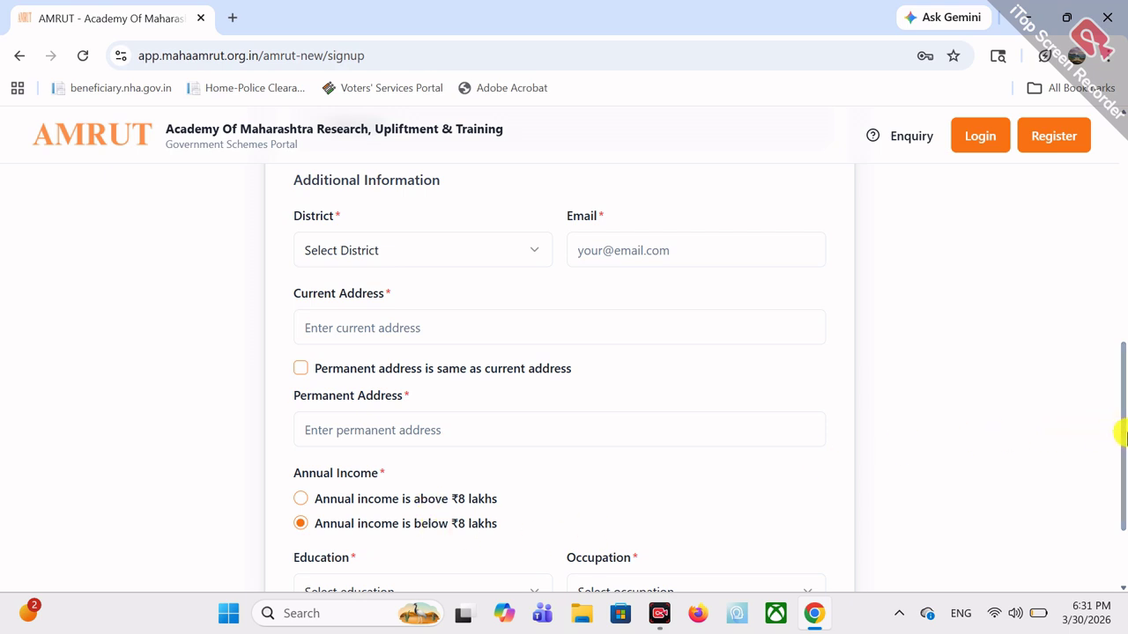
{"action": "left_click_drag", "start_coordinate": [1120, 433], "coordinate": [1123, 498]}
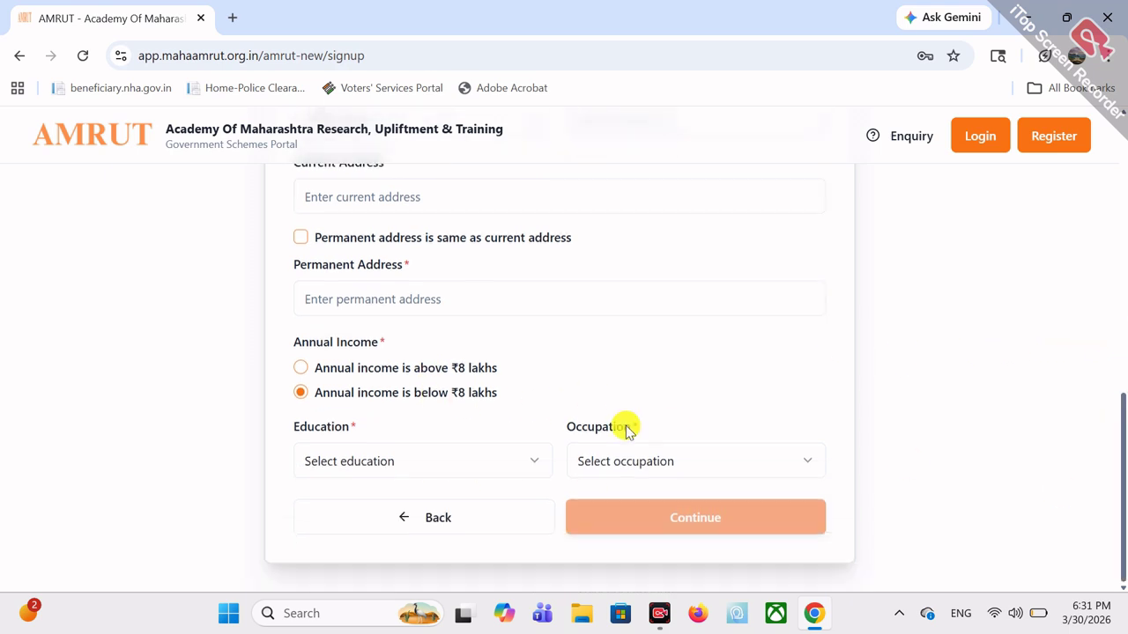
{"action": "left_click", "coordinate": [675, 464]}
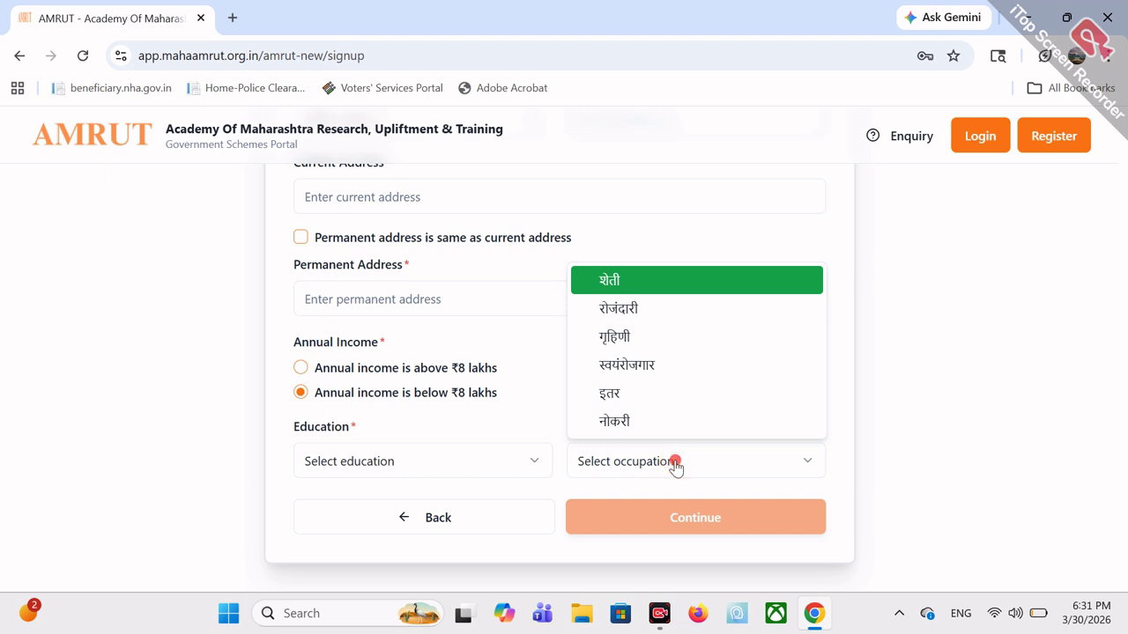
{"action": "left_click", "coordinate": [675, 463]}
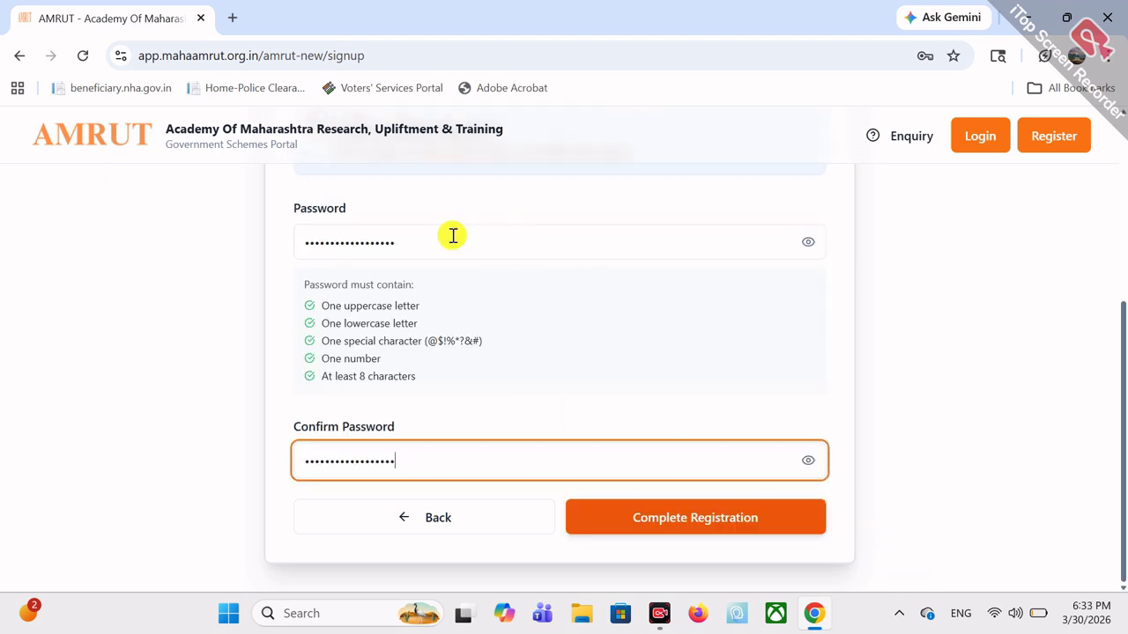
- Complete the registration with the account password and its confirmation, and decline saving the password in the browser
{"action": "left_click", "coordinate": [441, 230]}
{"action": "left_click", "coordinate": [430, 445]}
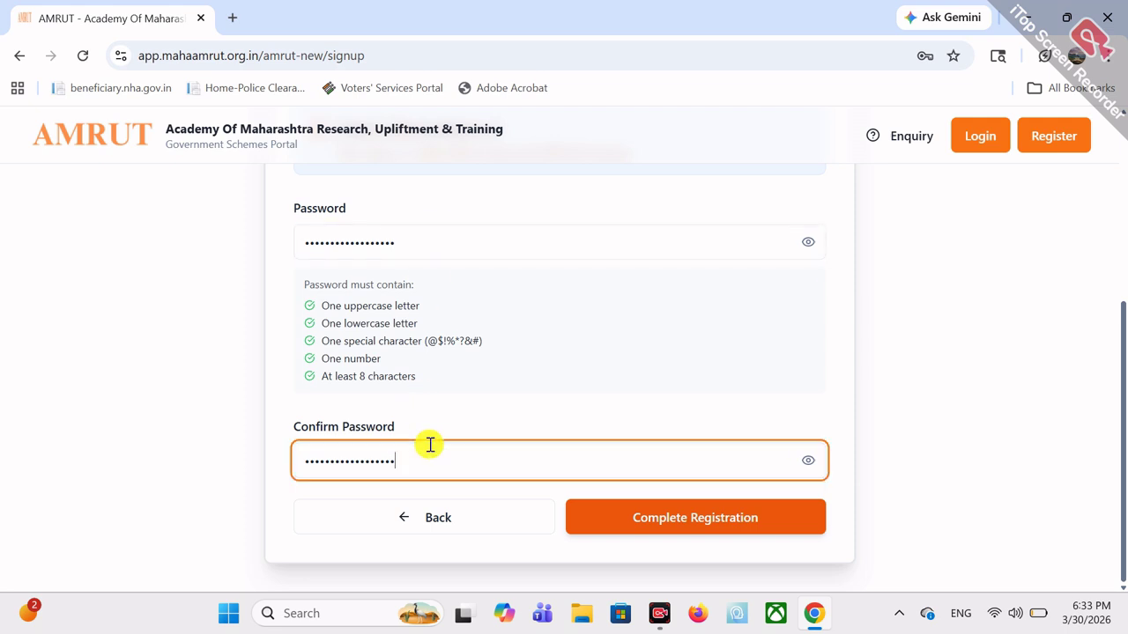
{"action": "left_click", "coordinate": [677, 523]}
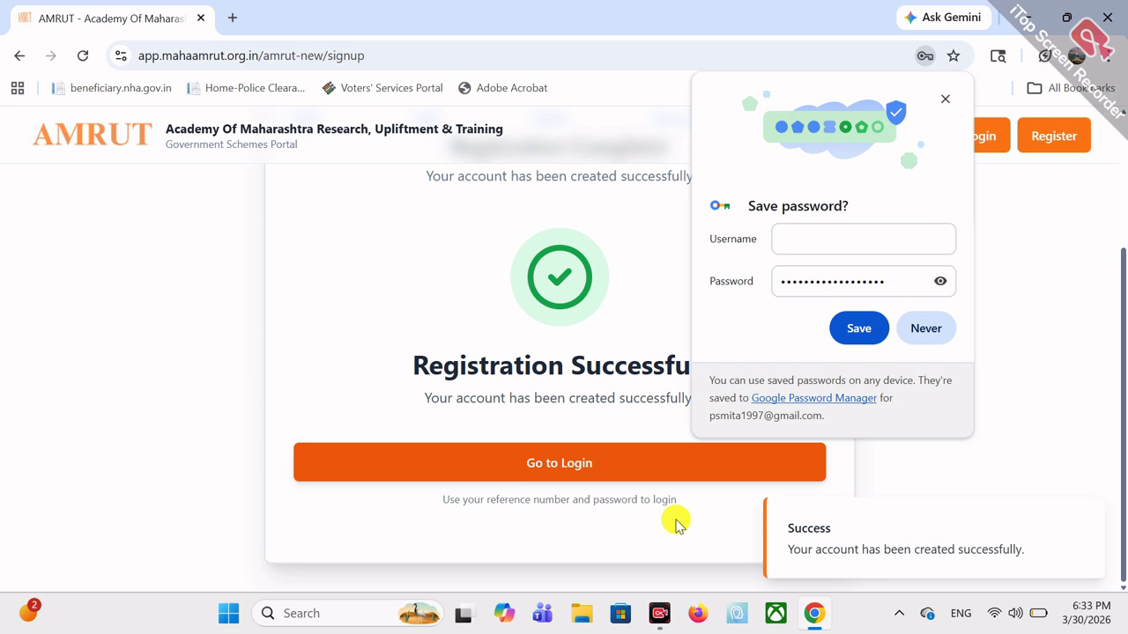
{"action": "left_click", "coordinate": [932, 337]}
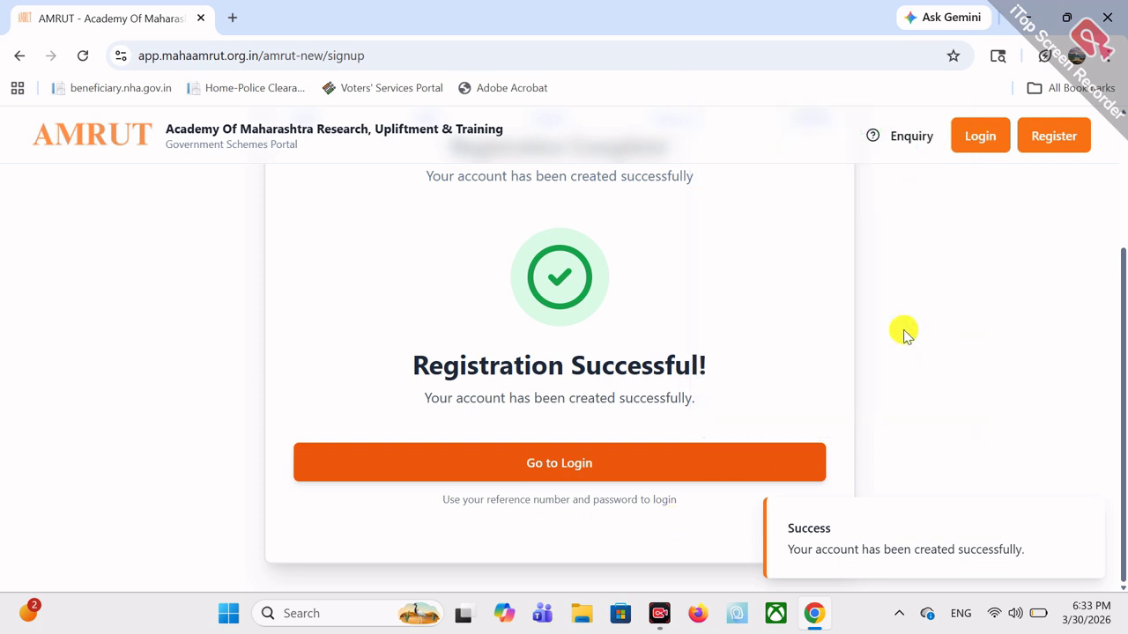
- Log in to the new account with the registered mobile number and the account password
{"action": "left_click", "coordinate": [564, 466]}
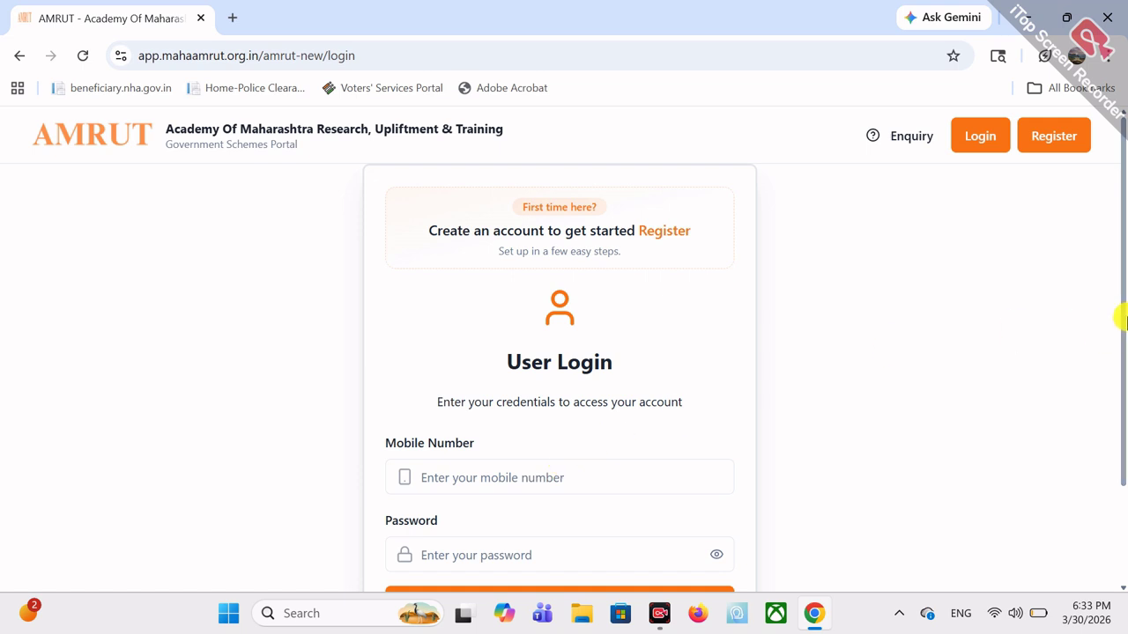
{"action": "left_click_drag", "start_coordinate": [1120, 317], "coordinate": [1120, 377]}
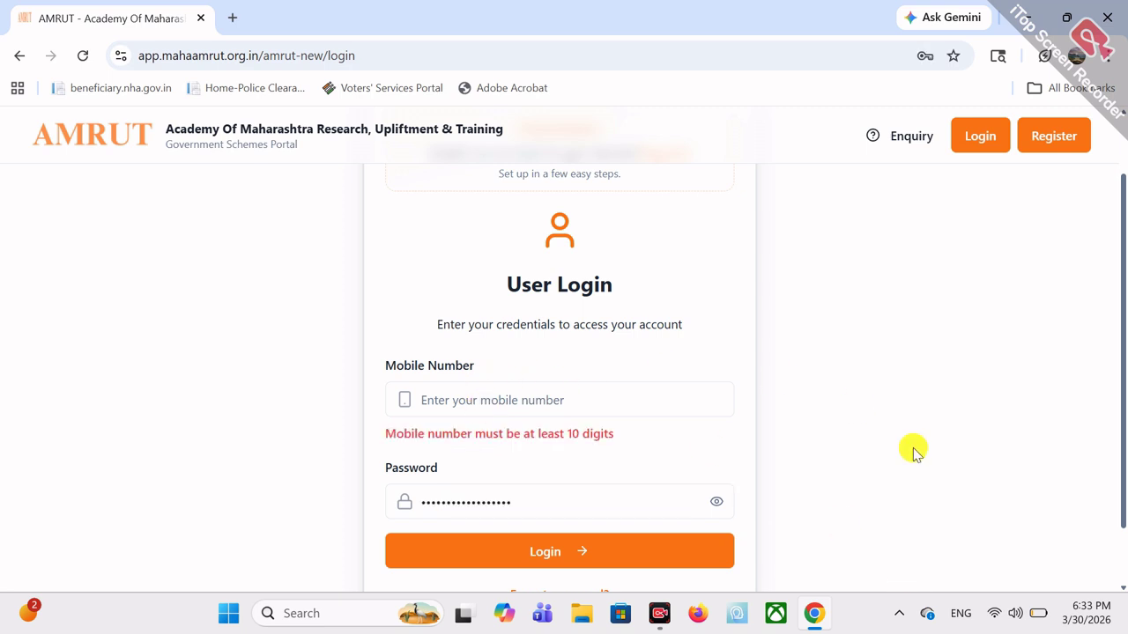
{"action": "left_click", "coordinate": [907, 582]}
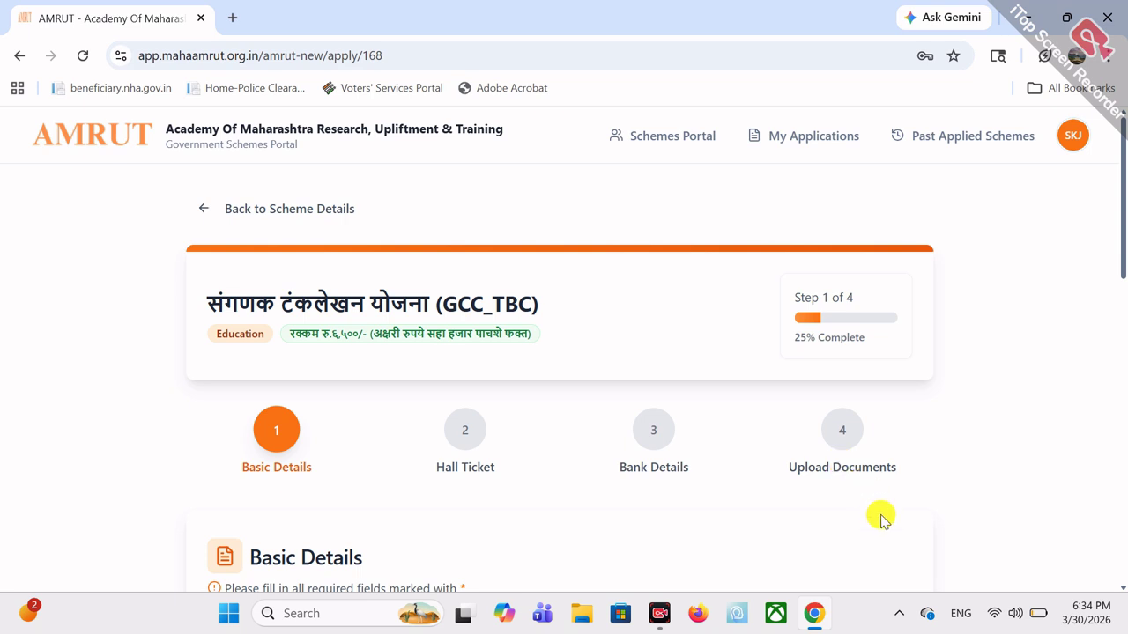
- Review the Basic Details fields, including the caste choices and both address fields, and continue to the Hall Ticket section
{"action": "scroll", "coordinate": [911, 574], "scroll_direction": "down", "scroll_amount": 3}
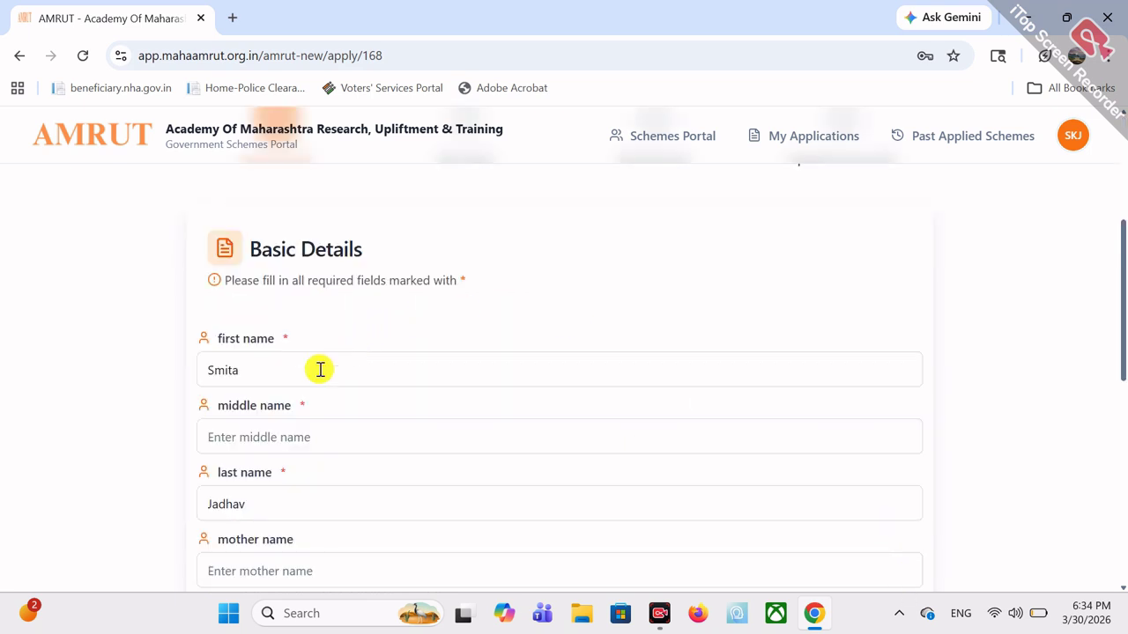
{"action": "left_click", "coordinate": [307, 564]}
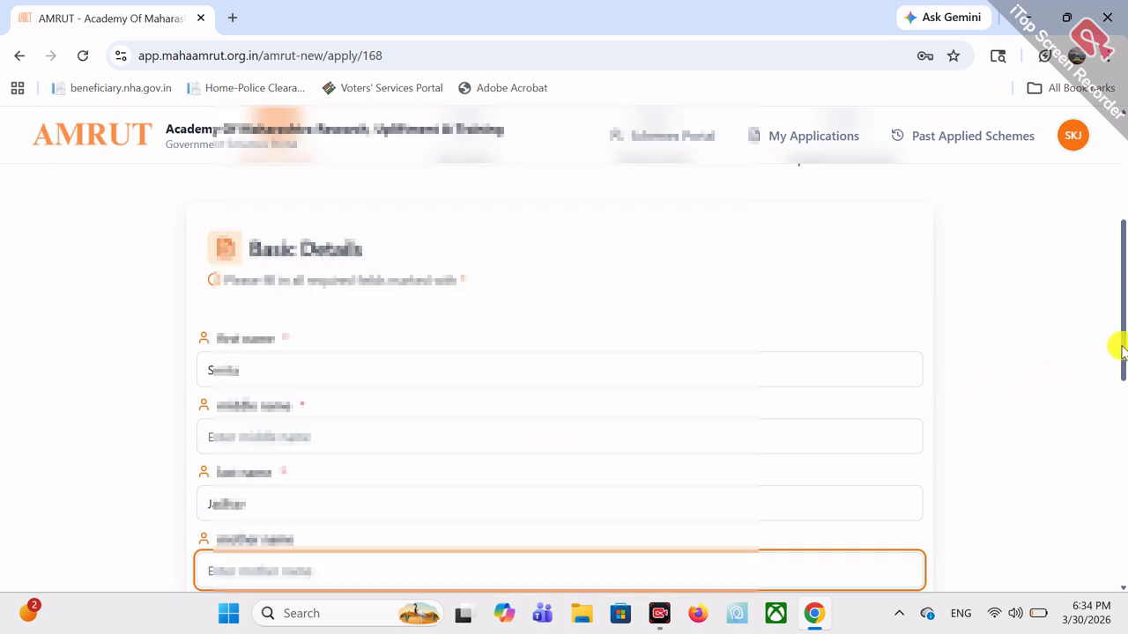
{"action": "left_click_drag", "start_coordinate": [1122, 357], "coordinate": [1119, 456]}
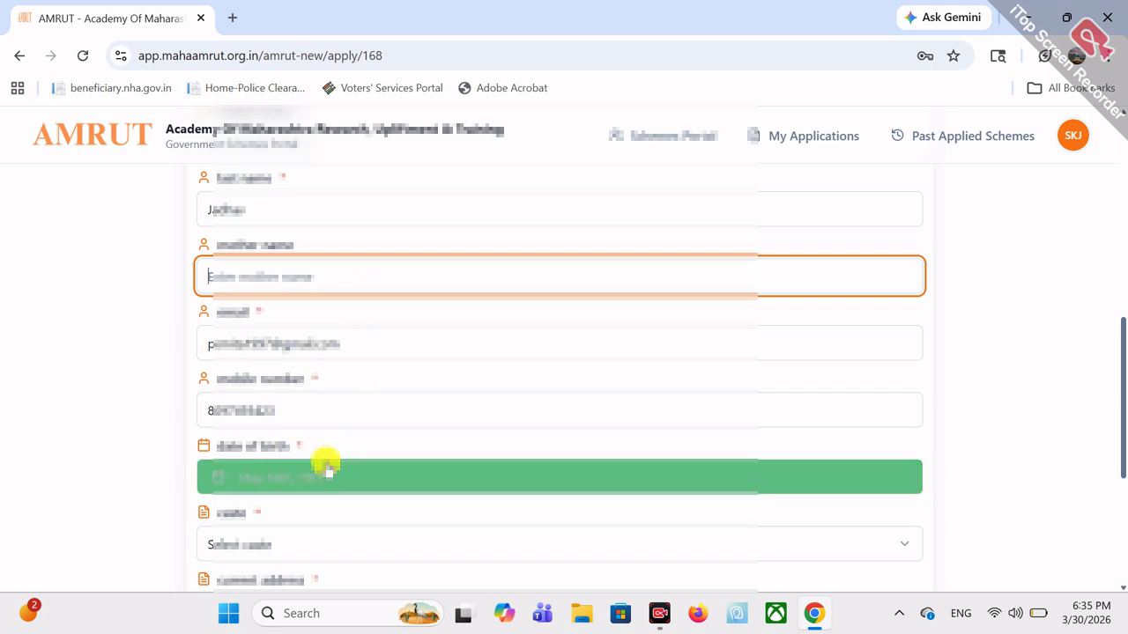
{"action": "left_click", "coordinate": [297, 544]}
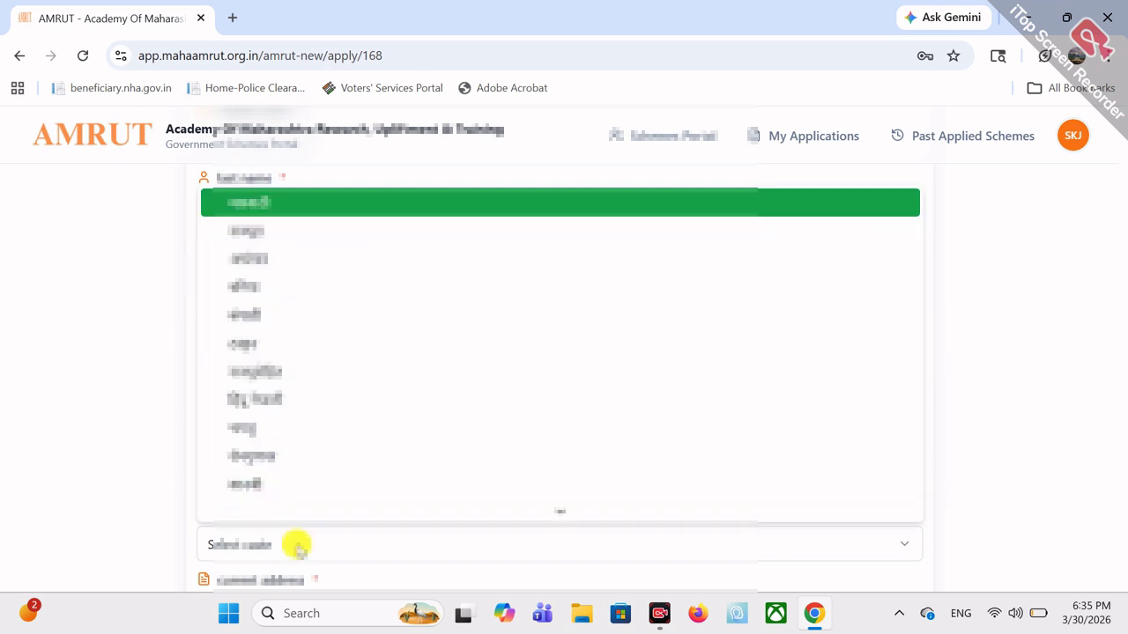
{"action": "left_click", "coordinate": [297, 545]}
{"action": "left_click_drag", "start_coordinate": [1124, 466], "coordinate": [1121, 533]}
{"action": "left_click", "coordinate": [449, 324]}
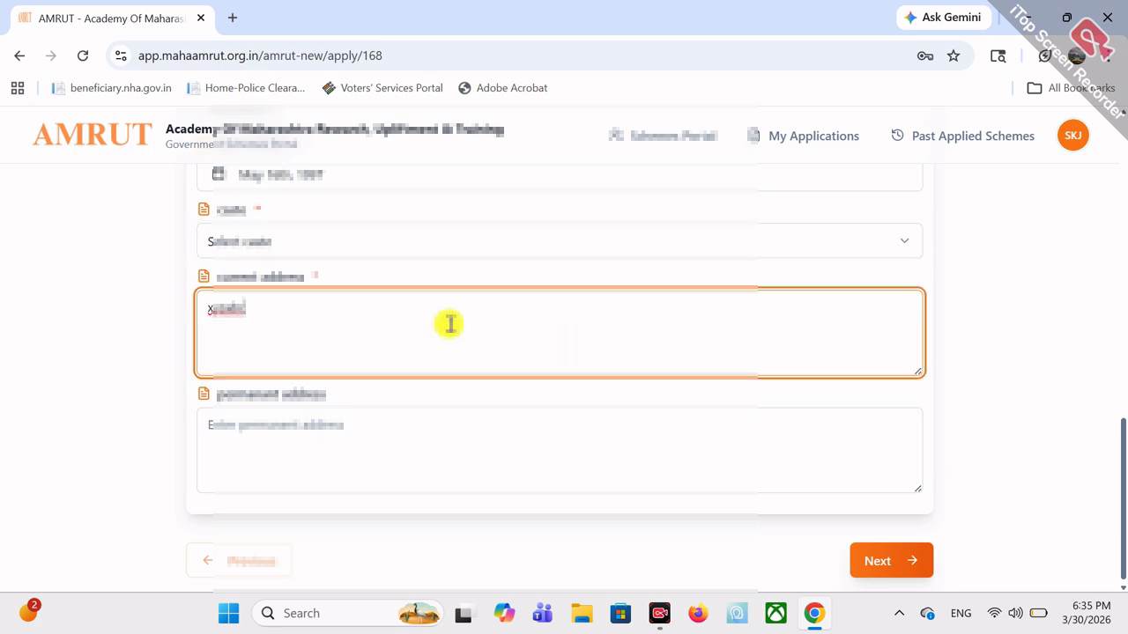
{"action": "left_click", "coordinate": [351, 423]}
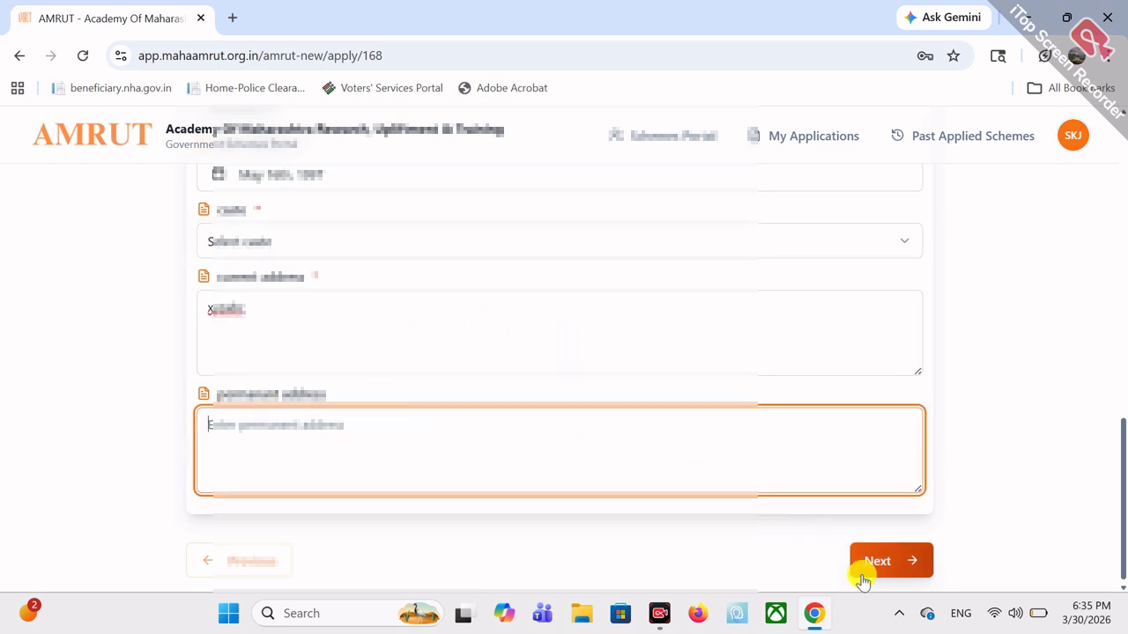
{"action": "left_click", "coordinate": [912, 572]}
- Look over the available GCC-TBC subjects, select January-2026 as the Hall Ticket year, and continue to the Bank Details section
{"action": "left_click", "coordinate": [374, 345]}
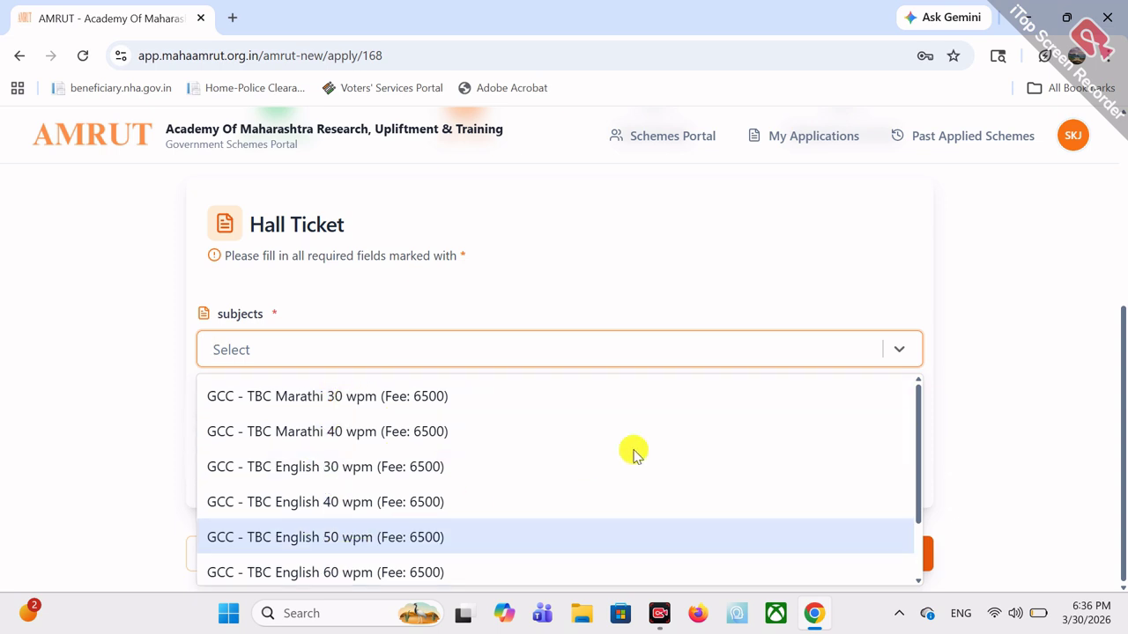
{"action": "mouse_move", "coordinate": [919, 440]}
{"action": "left_mouse_down"}
{"action": "mouse_move", "coordinate": [923, 506]}
{"action": "mouse_move", "coordinate": [926, 435]}
{"action": "left_mouse_up"}
{"action": "left_click", "coordinate": [1116, 411]}
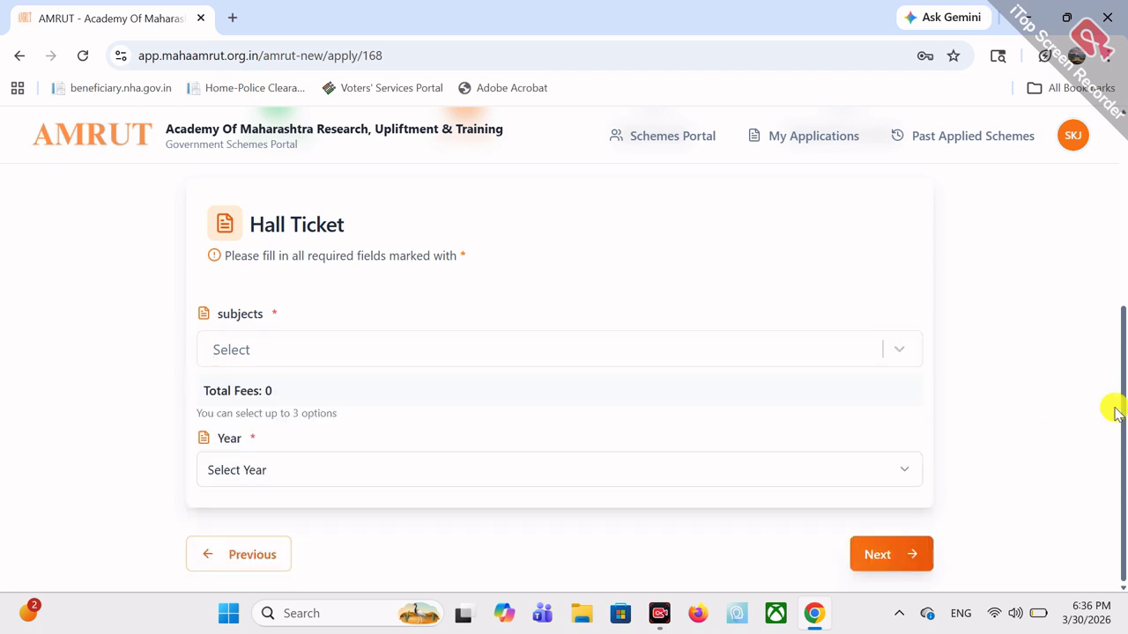
{"action": "left_click", "coordinate": [834, 472]}
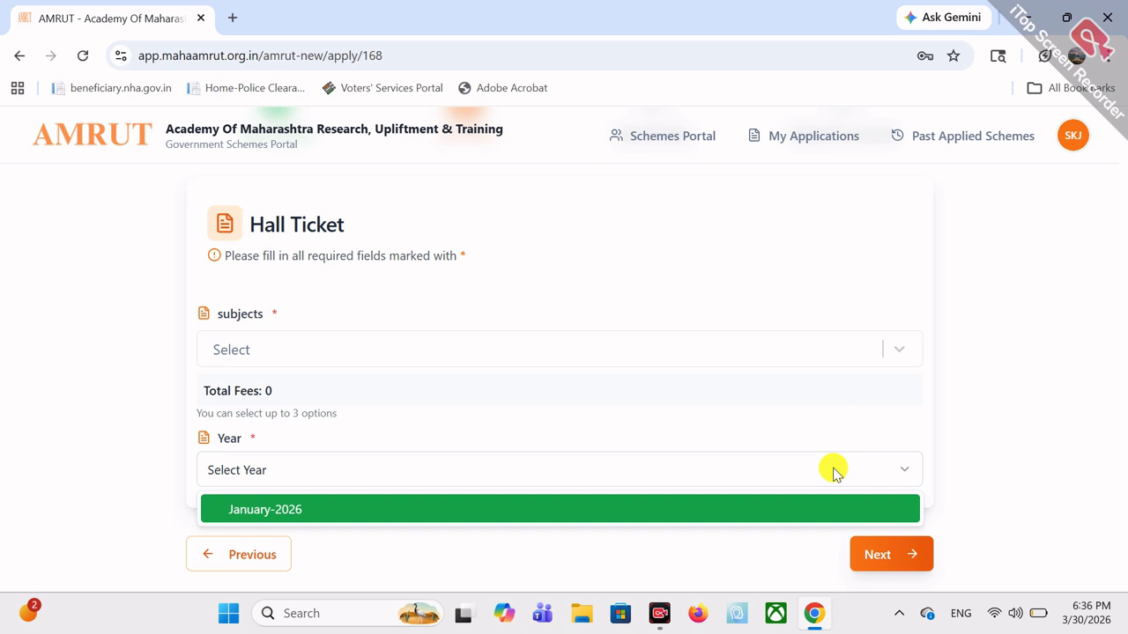
{"action": "left_click", "coordinate": [771, 514]}
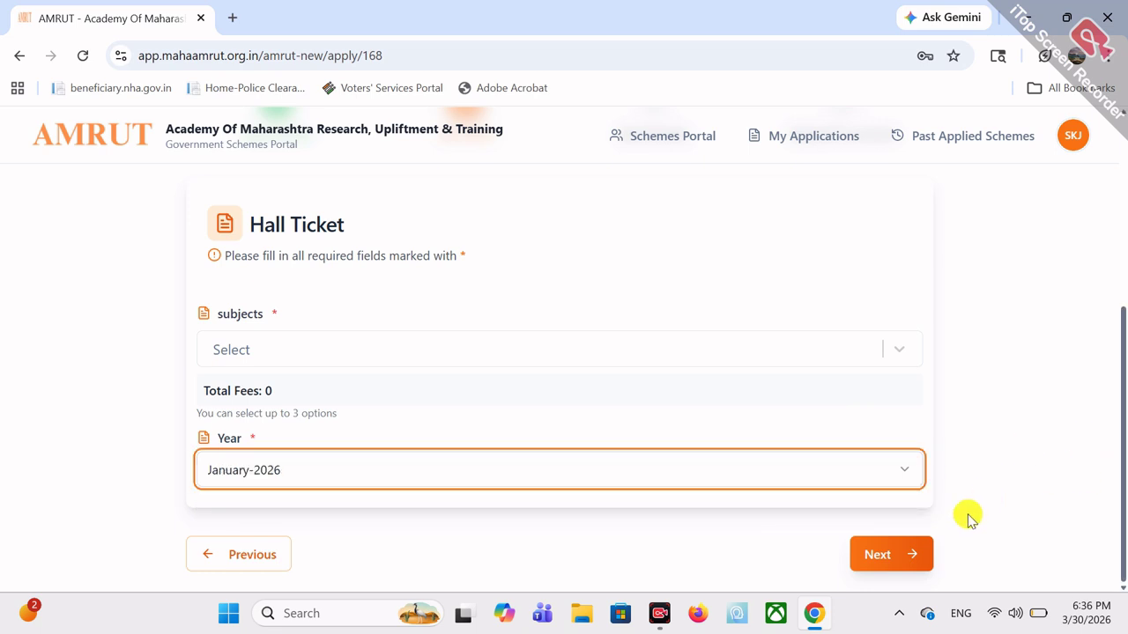
{"action": "left_click", "coordinate": [907, 573]}
- Review the bank name, branch, account number, confirmation and IFSC code fields, and continue to the Upload Documents section
{"action": "left_click_drag", "start_coordinate": [1119, 272], "coordinate": [1121, 462]}
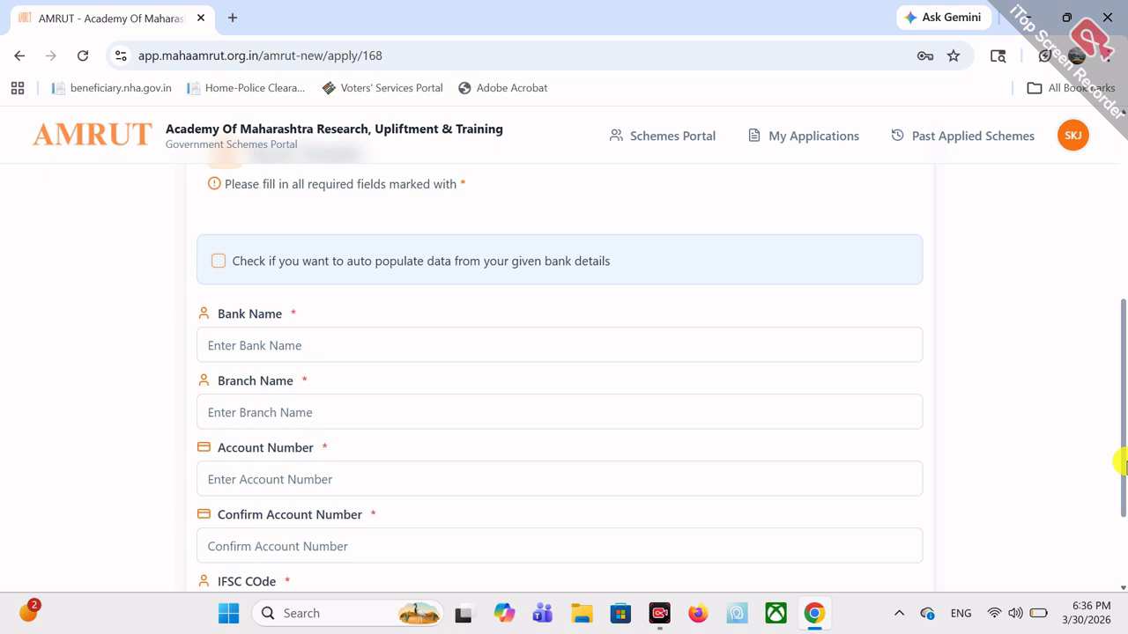
{"action": "left_click", "coordinate": [442, 336]}
{"action": "left_click", "coordinate": [359, 403]}
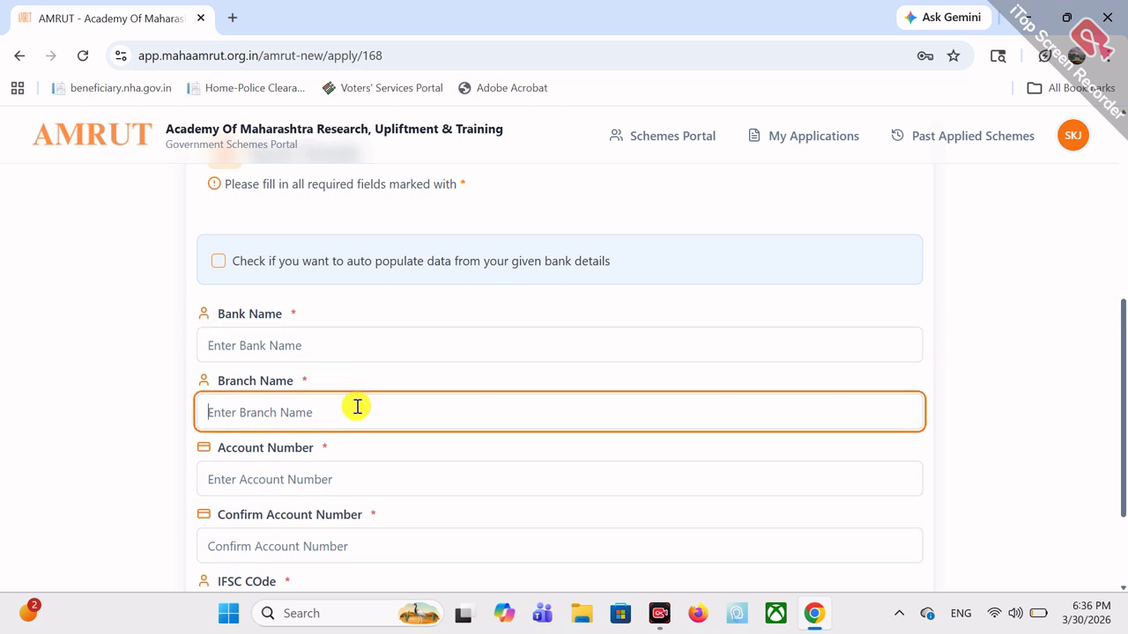
{"action": "left_click", "coordinate": [341, 477]}
{"action": "left_click", "coordinate": [342, 544]}
{"action": "scroll", "coordinate": [574, 494], "scroll_direction": "down", "scroll_amount": 2}
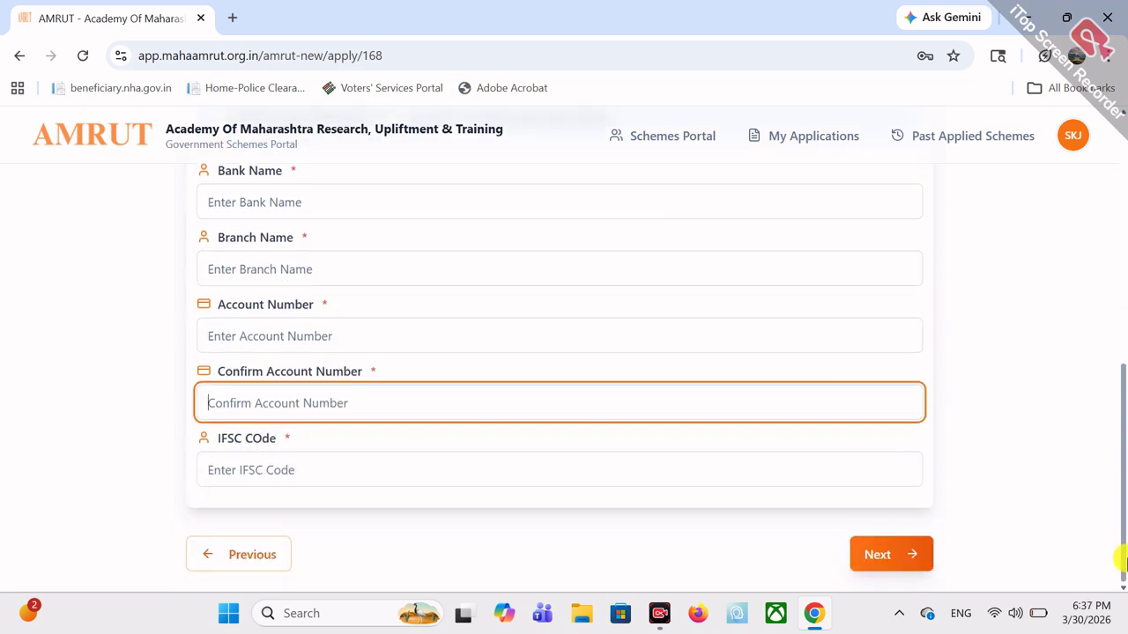
{"action": "left_click", "coordinate": [574, 480]}
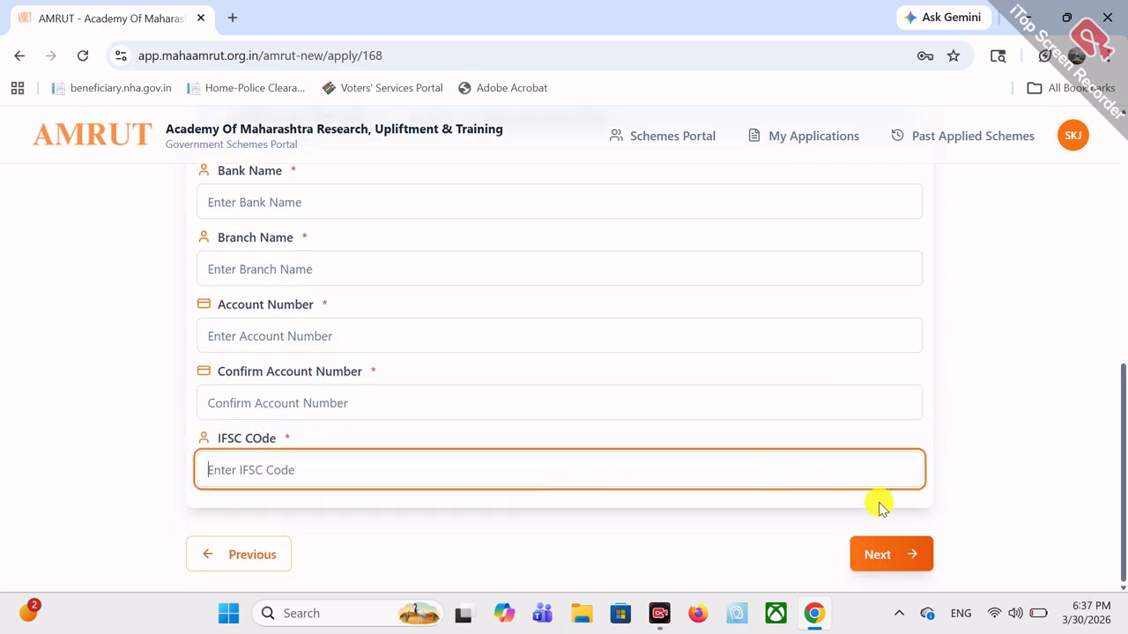
{"action": "left_click", "coordinate": [908, 569]}
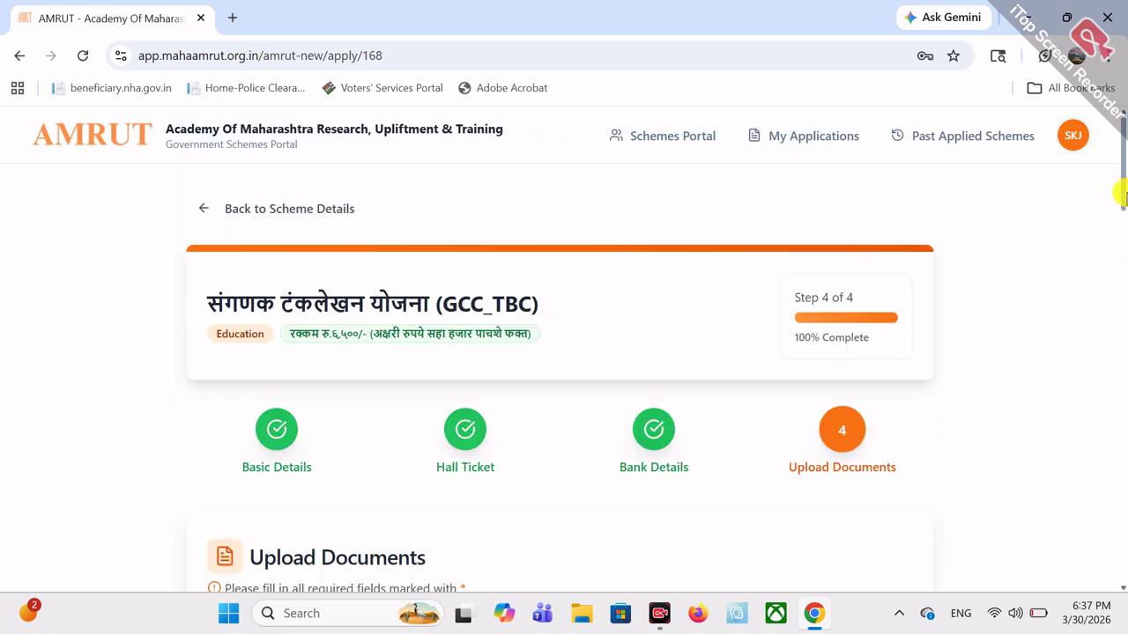
- Examine the required uploads from Photo to Self-Declaration Form, including the PAN Number field and the exam year option
{"action": "left_click_drag", "start_coordinate": [1122, 194], "coordinate": [1121, 264]}
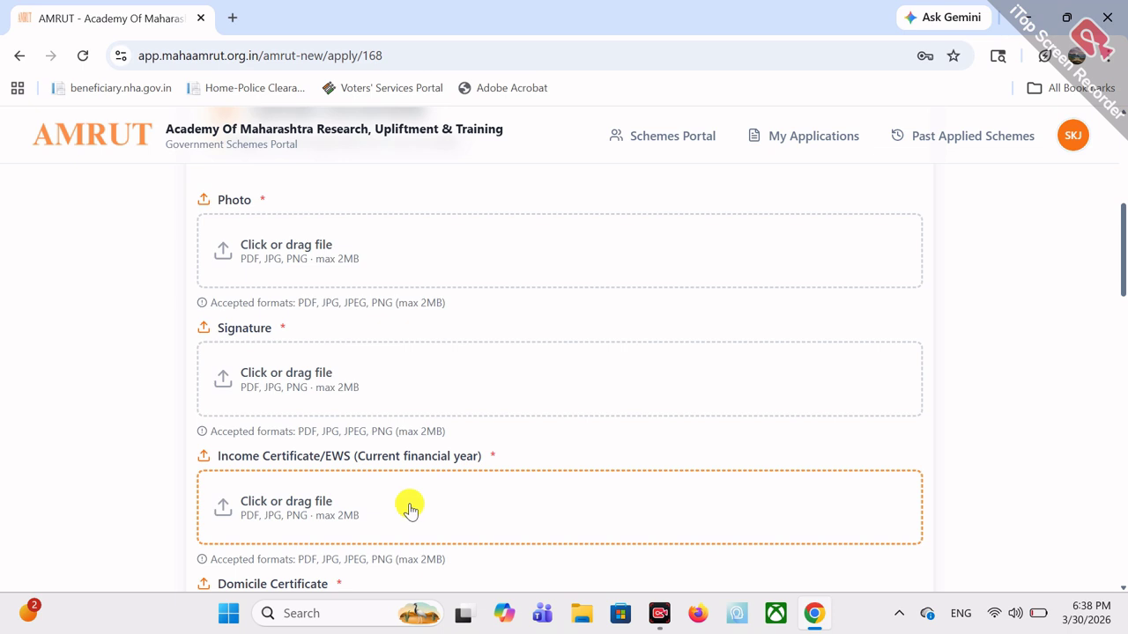
{"action": "left_click_drag", "start_coordinate": [1123, 277], "coordinate": [1120, 344]}
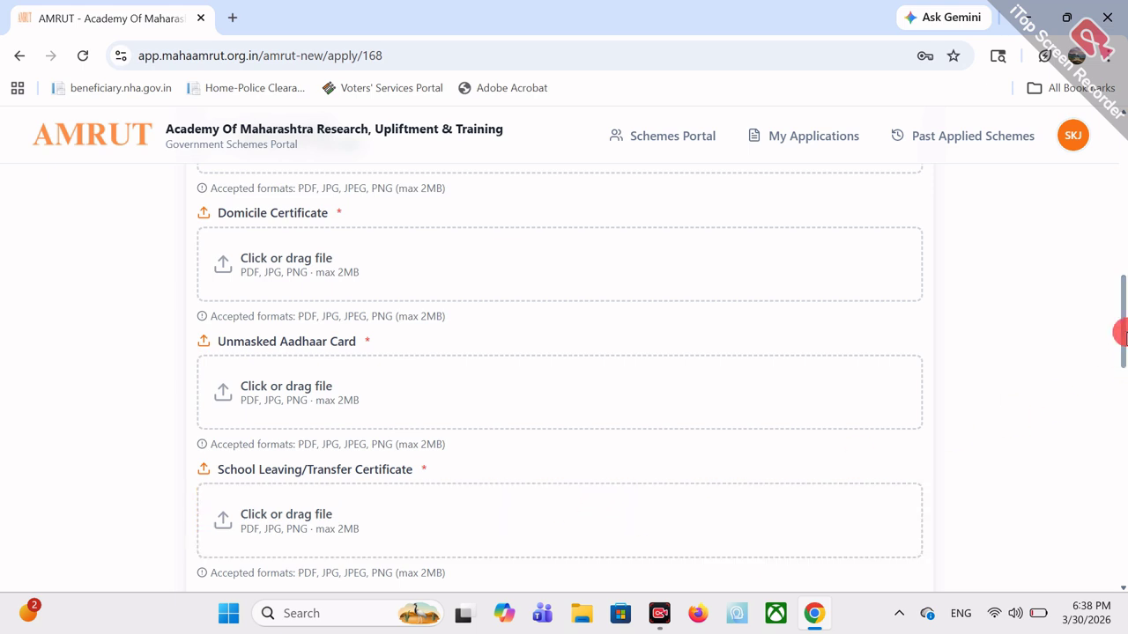
{"action": "scroll", "coordinate": [1119, 333], "scroll_direction": "down", "scroll_amount": 4}
{"action": "left_click", "coordinate": [428, 280]}
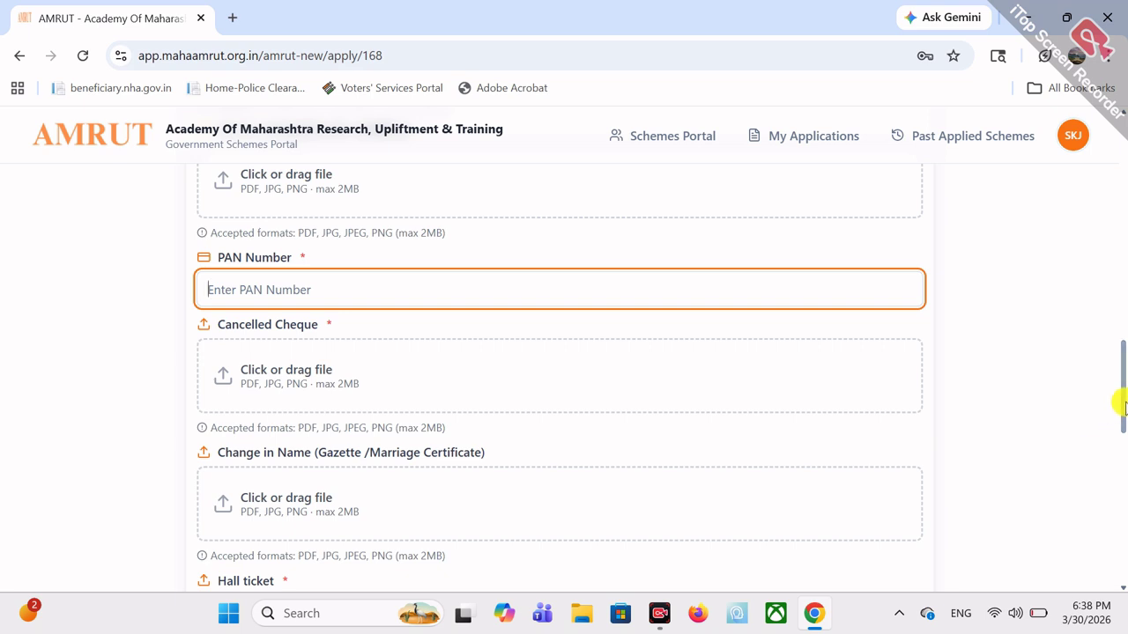
{"action": "left_click_drag", "start_coordinate": [1124, 405], "coordinate": [1123, 456]}
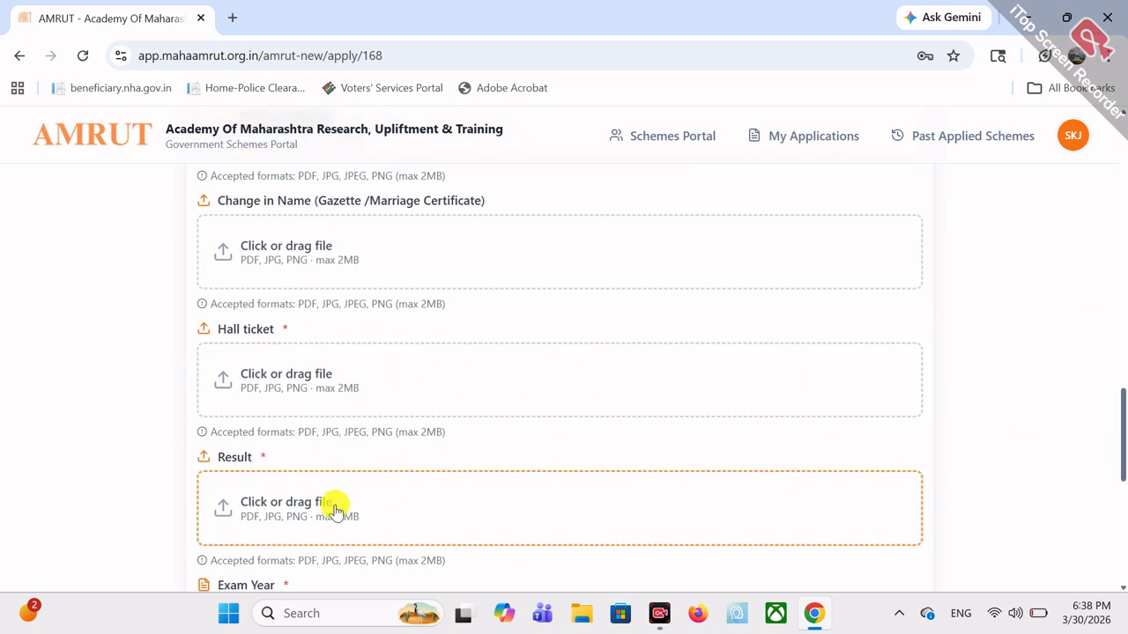
{"action": "left_click_drag", "start_coordinate": [1121, 453], "coordinate": [1123, 509]}
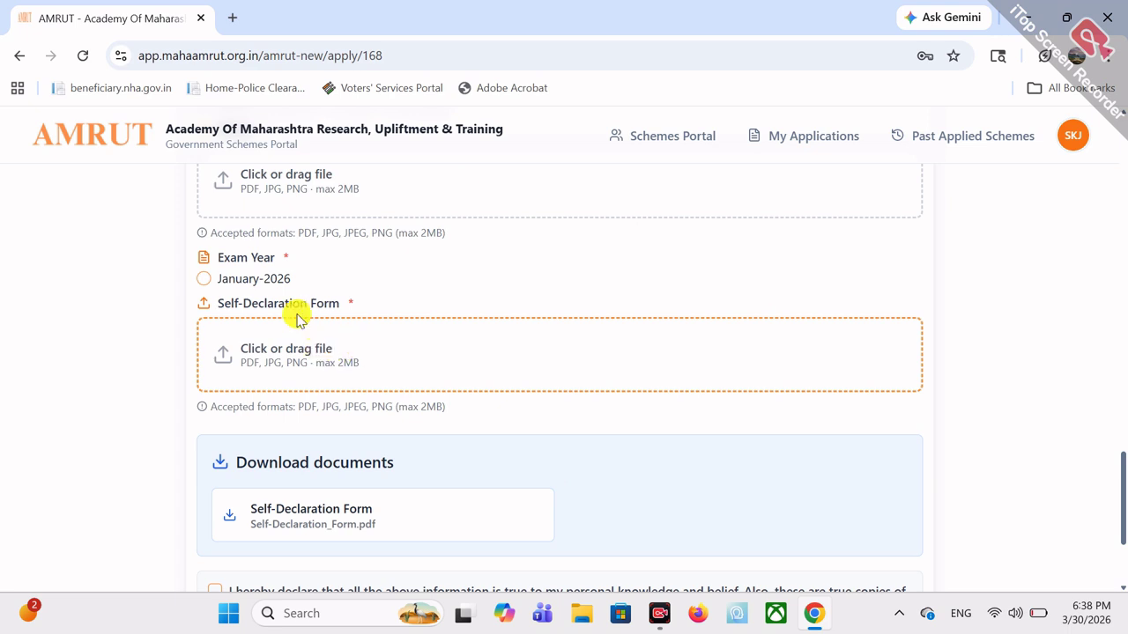
{"action": "scroll", "coordinate": [297, 319], "scroll_direction": "down", "scroll_amount": 2}
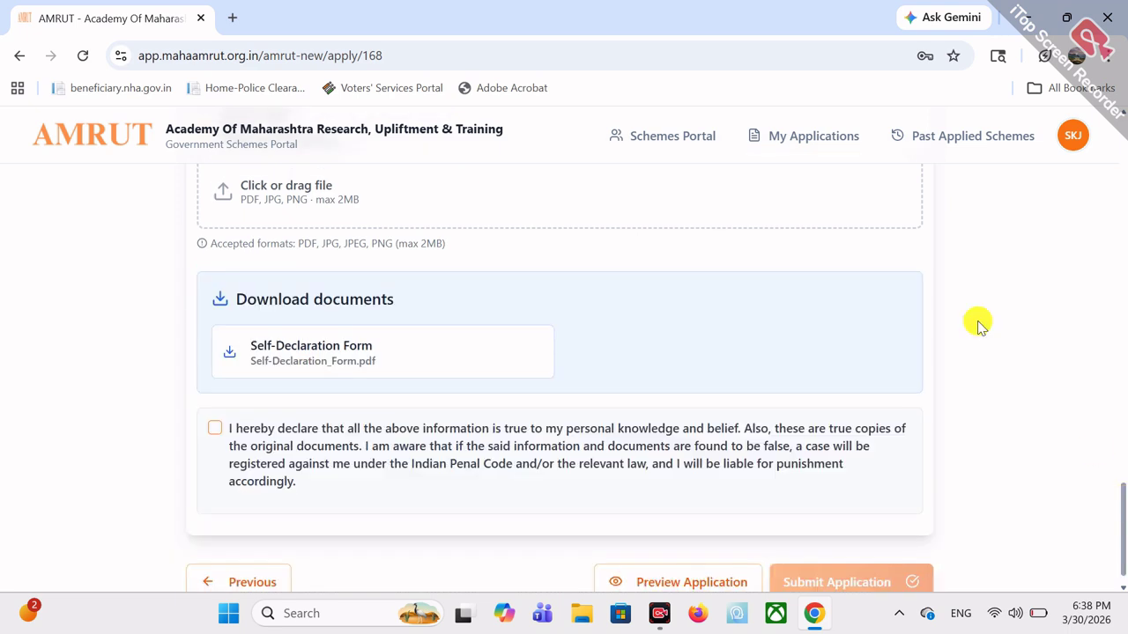
- Download the Self-Declaration Form, open the PDF in Adobe Acrobat to read both pages, and close it to return to the application
{"action": "left_click", "coordinate": [337, 351]}
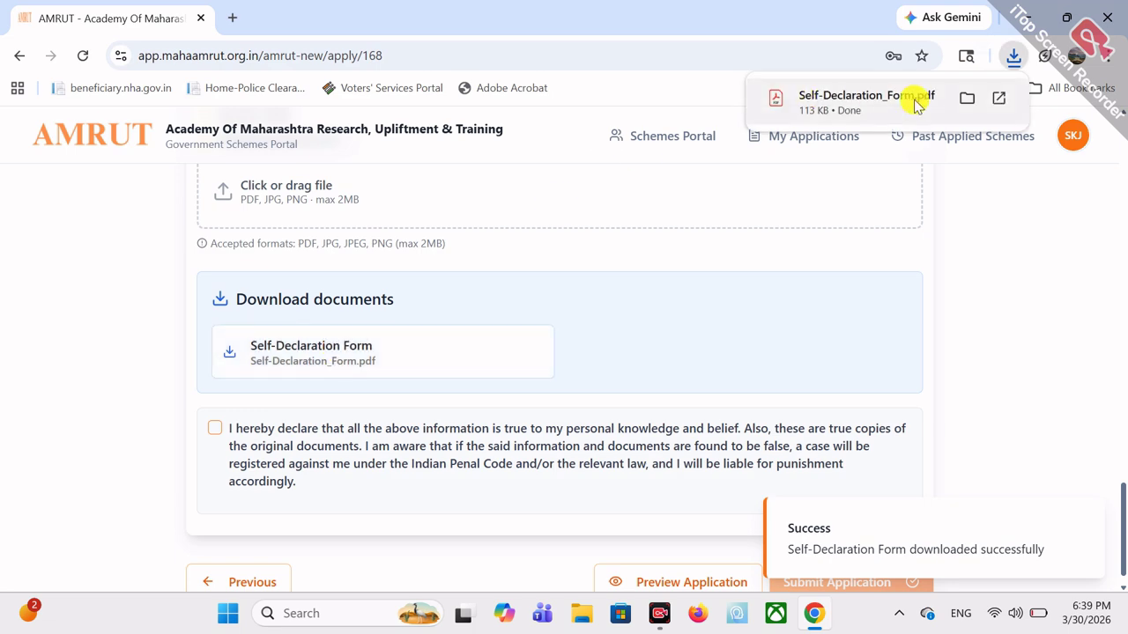
{"action": "left_click", "coordinate": [916, 104]}
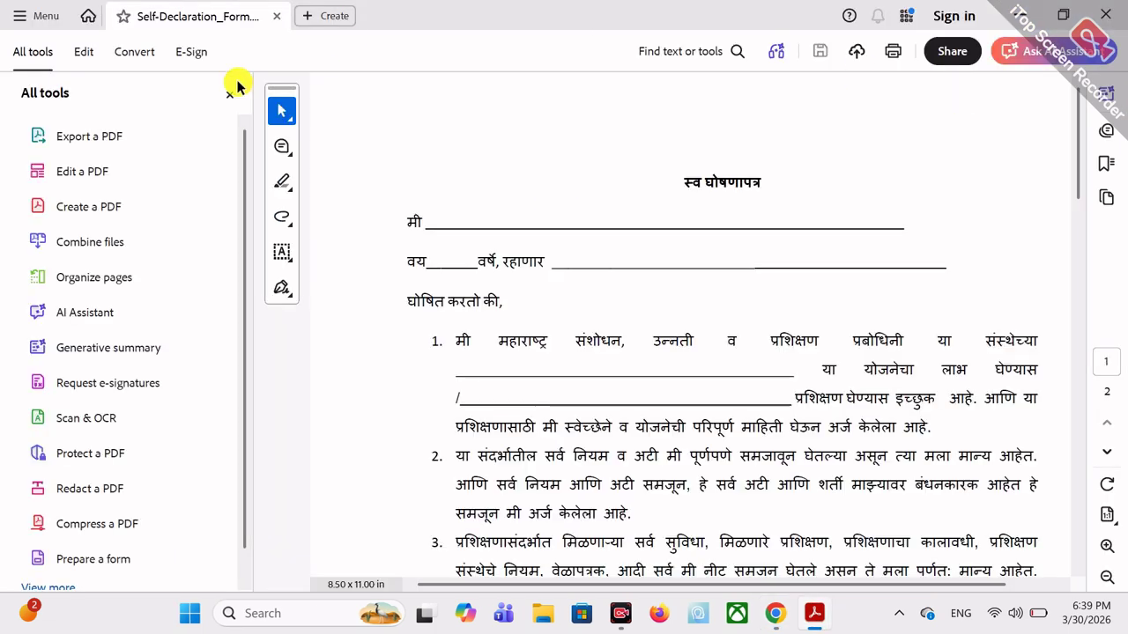
{"action": "left_click", "coordinate": [228, 95]}
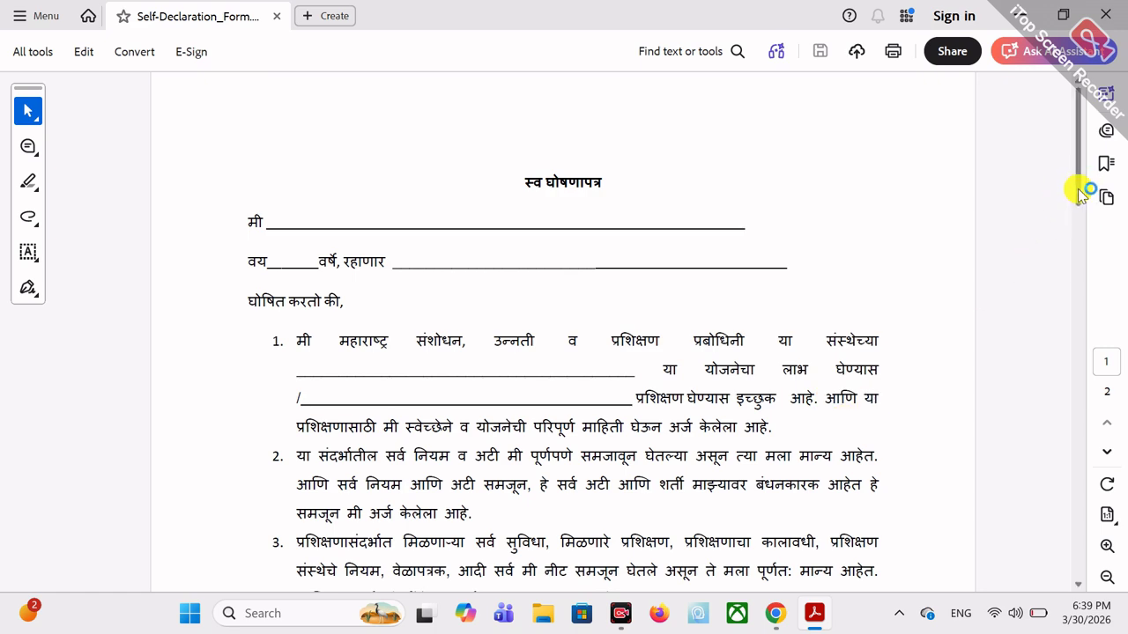
{"action": "left_click_drag", "start_coordinate": [1079, 193], "coordinate": [1075, 445]}
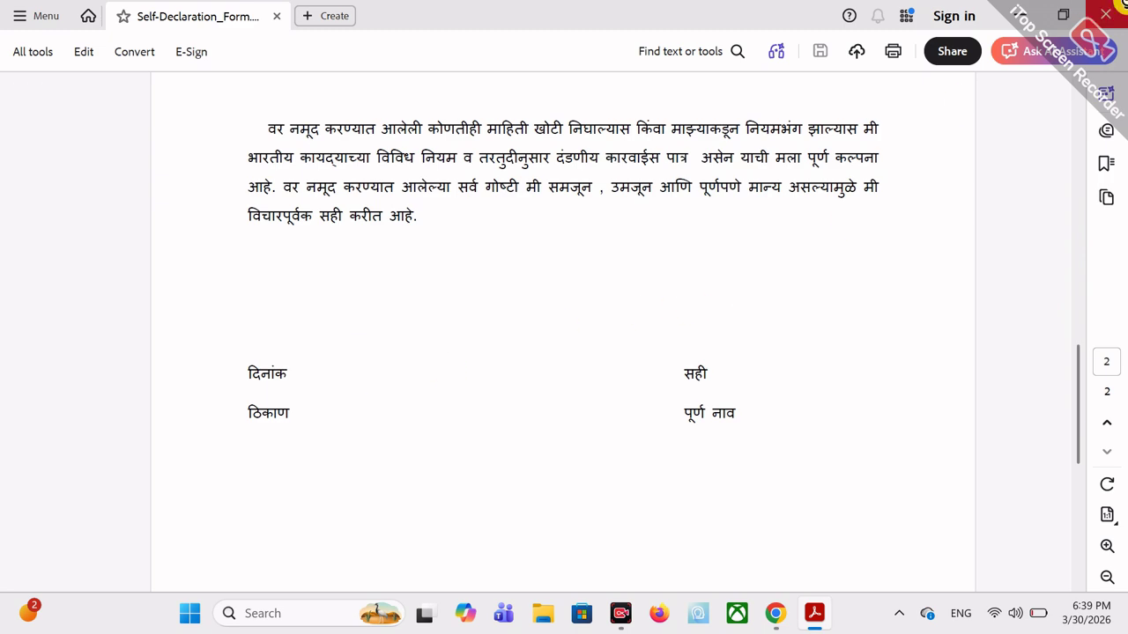
{"action": "left_click", "coordinate": [1117, 7]}
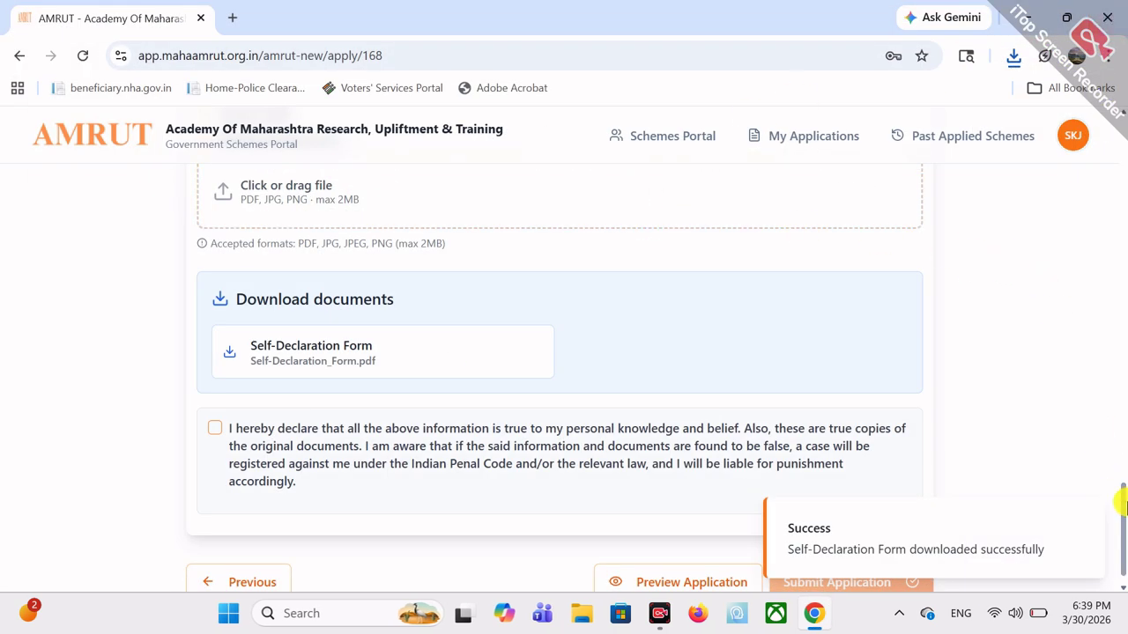
- Accept the declaration that all information and document copies are true, and look back over the document upload fields
{"action": "left_click_drag", "start_coordinate": [1123, 518], "coordinate": [1120, 481]}
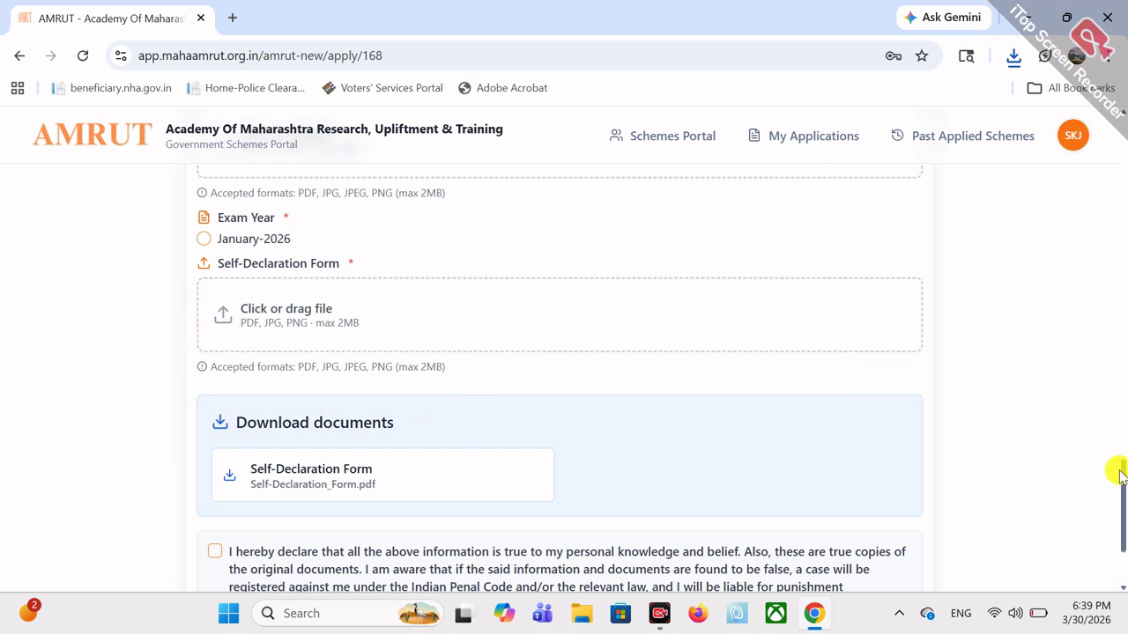
{"action": "scroll", "coordinate": [1123, 476], "scroll_direction": "down", "scroll_amount": 2}
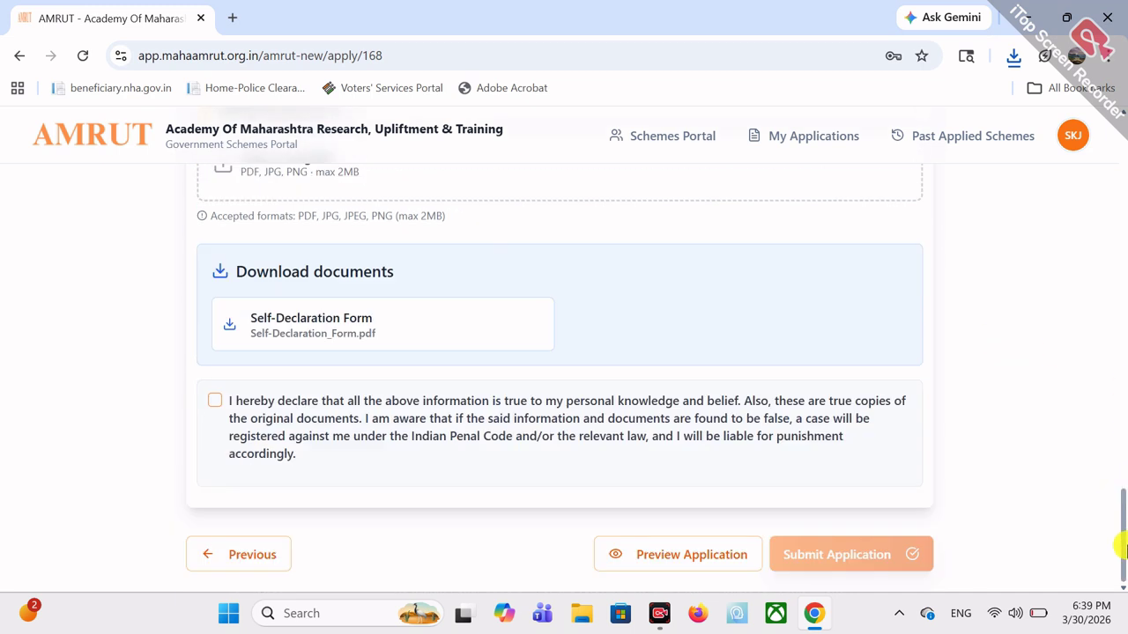
{"action": "left_click", "coordinate": [217, 401]}
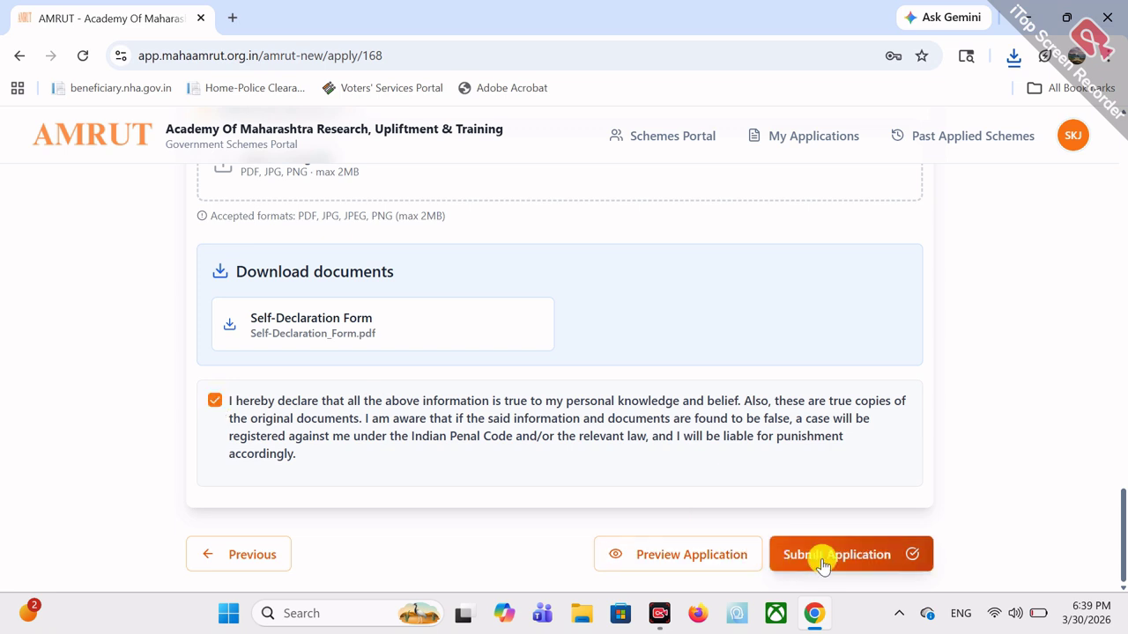
{"action": "left_click_drag", "start_coordinate": [1117, 503], "coordinate": [1115, 406]}
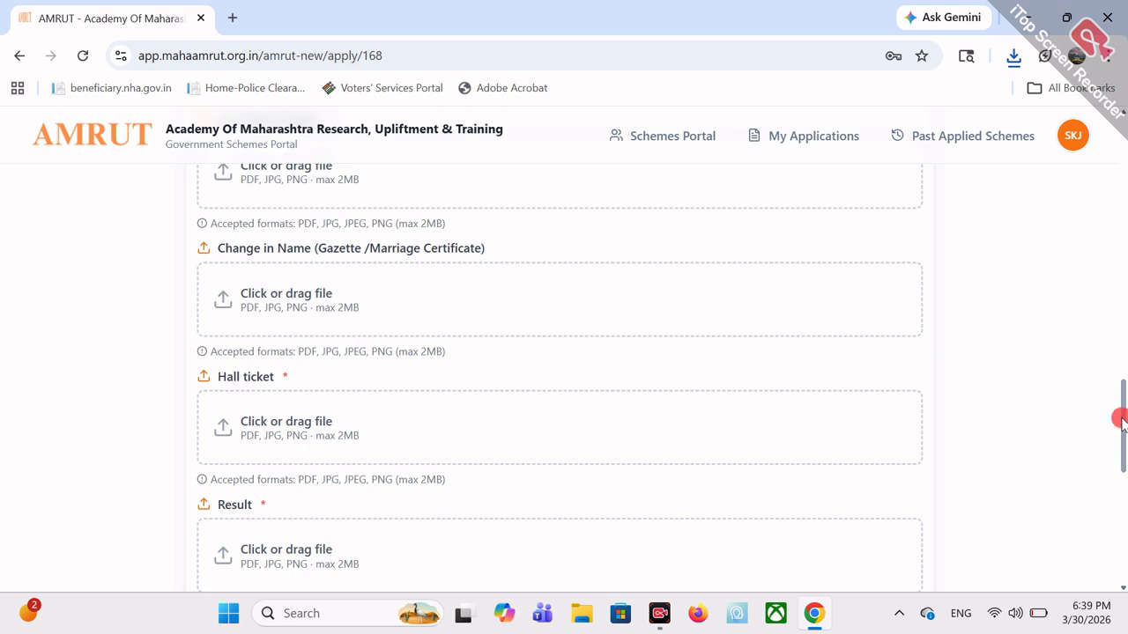
{"action": "left_click_drag", "start_coordinate": [1121, 421], "coordinate": [1121, 242]}
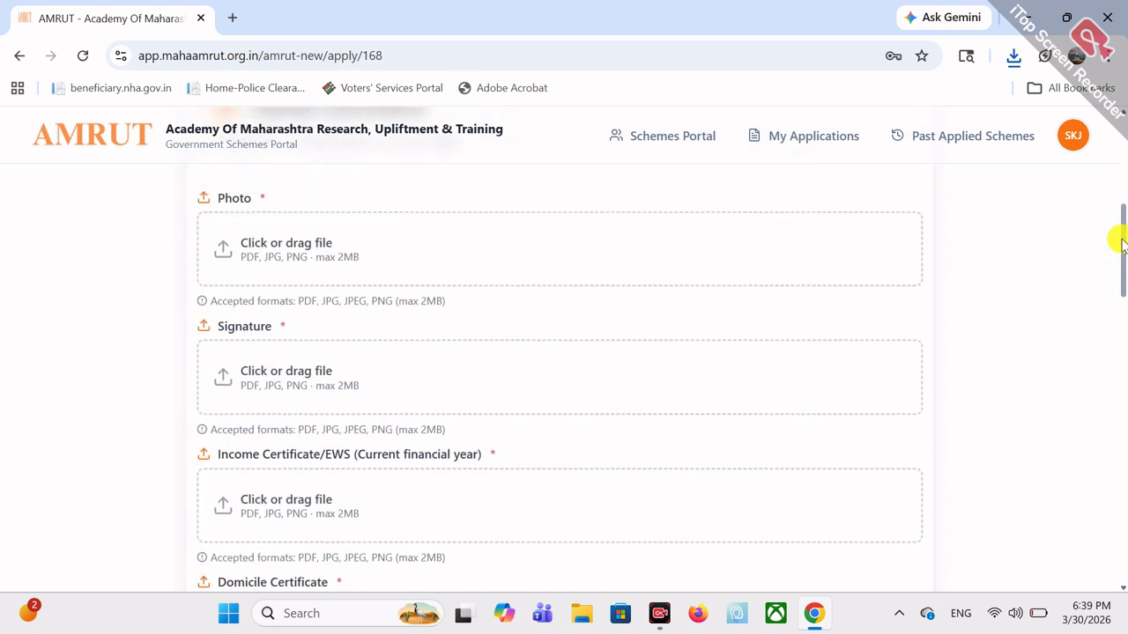